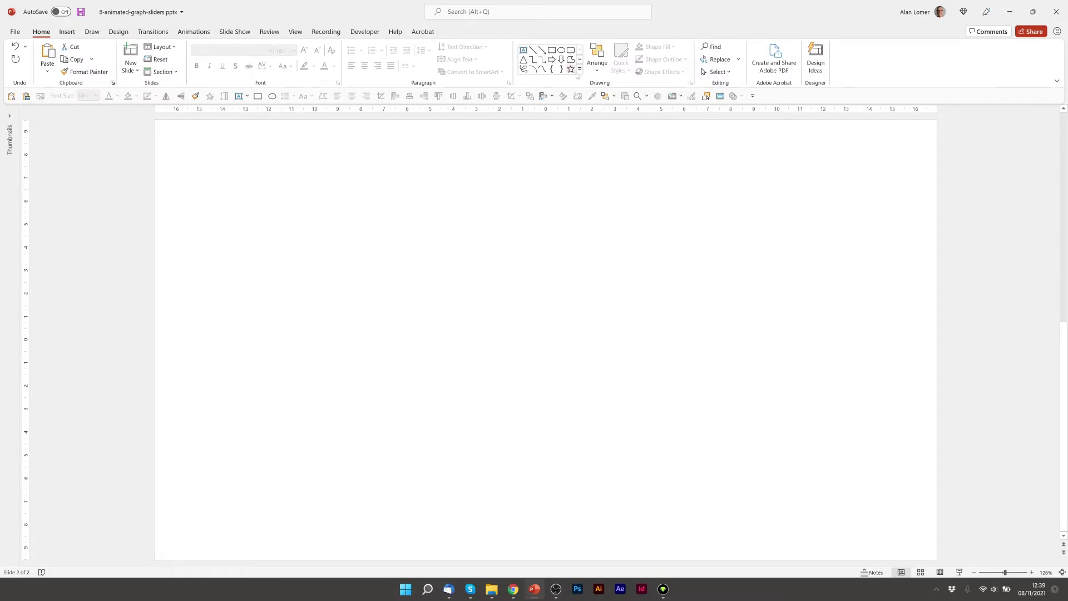
- Draw a 16.12 × 2.54 cm rounded rectangle bar with fully rounded pill-shaped ends
{"action": "left_click", "coordinate": [579, 69]}
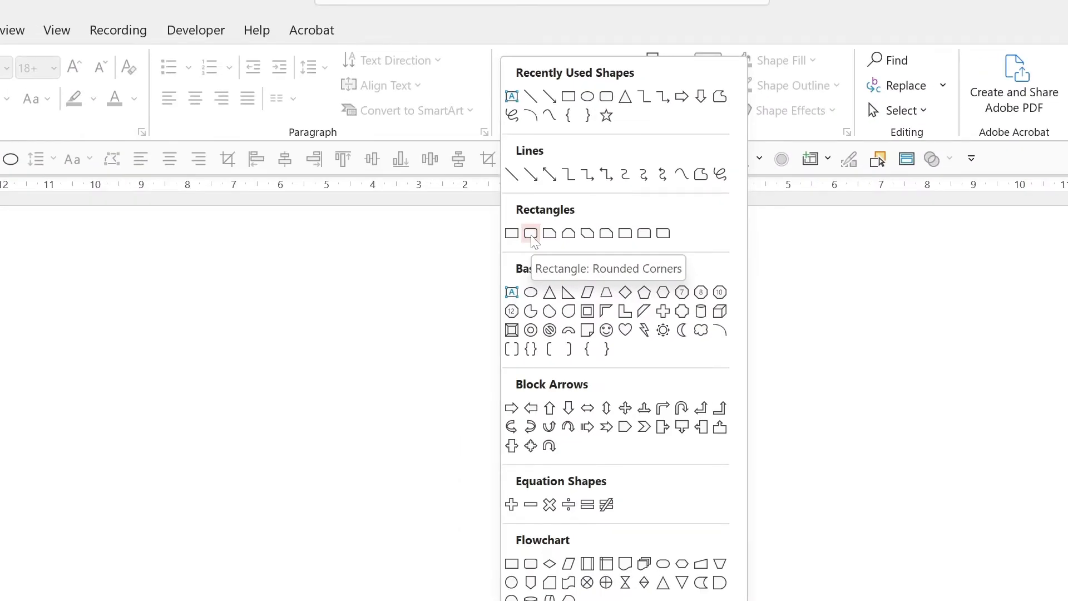
{"action": "left_click", "coordinate": [532, 234]}
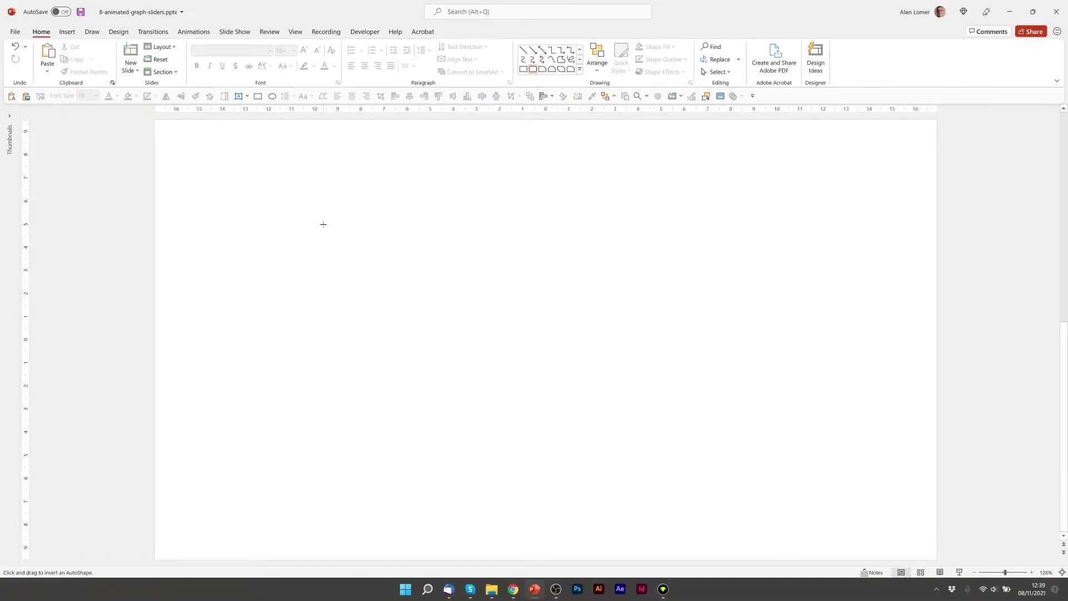
{"action": "left_click", "coordinate": [324, 224]}
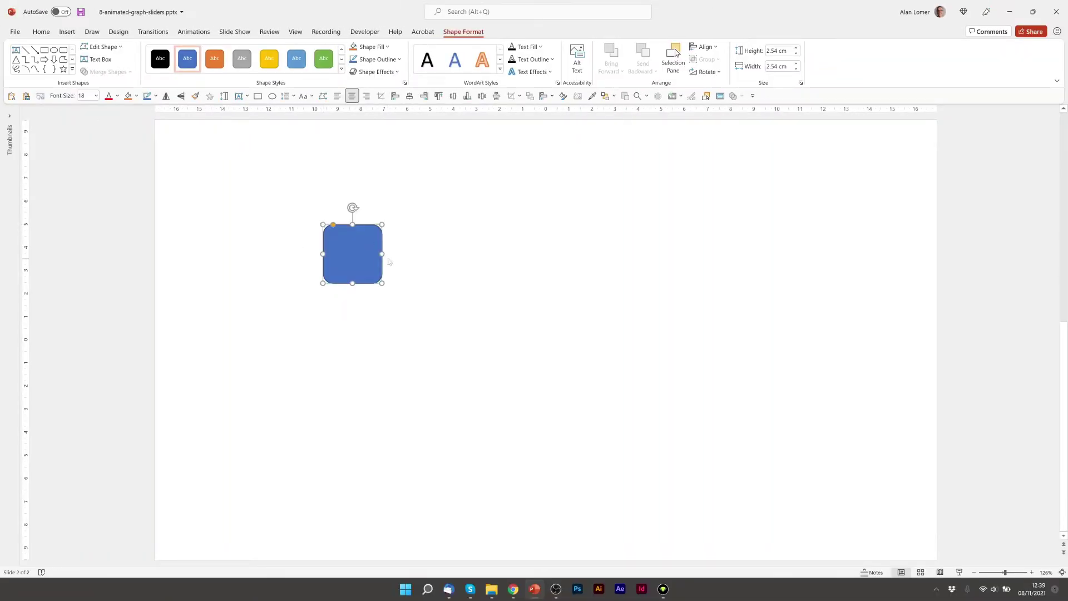
{"action": "left_click_drag", "start_coordinate": [382, 254], "coordinate": [696, 259]}
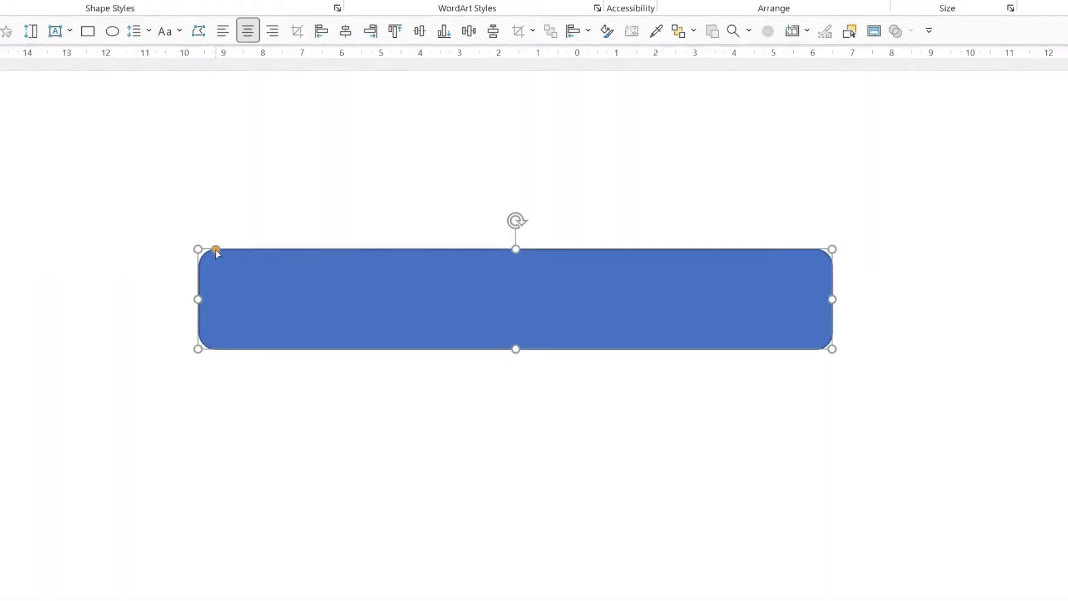
{"action": "left_click_drag", "start_coordinate": [334, 225], "coordinate": [359, 230]}
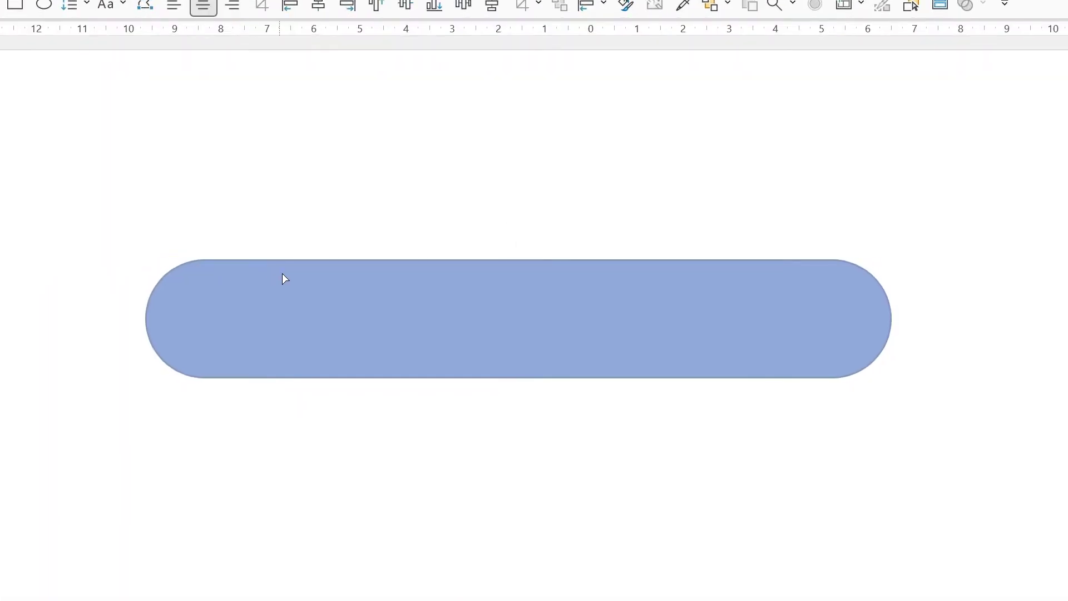
{"action": "left_click_drag", "start_coordinate": [284, 277], "coordinate": [284, 277]}
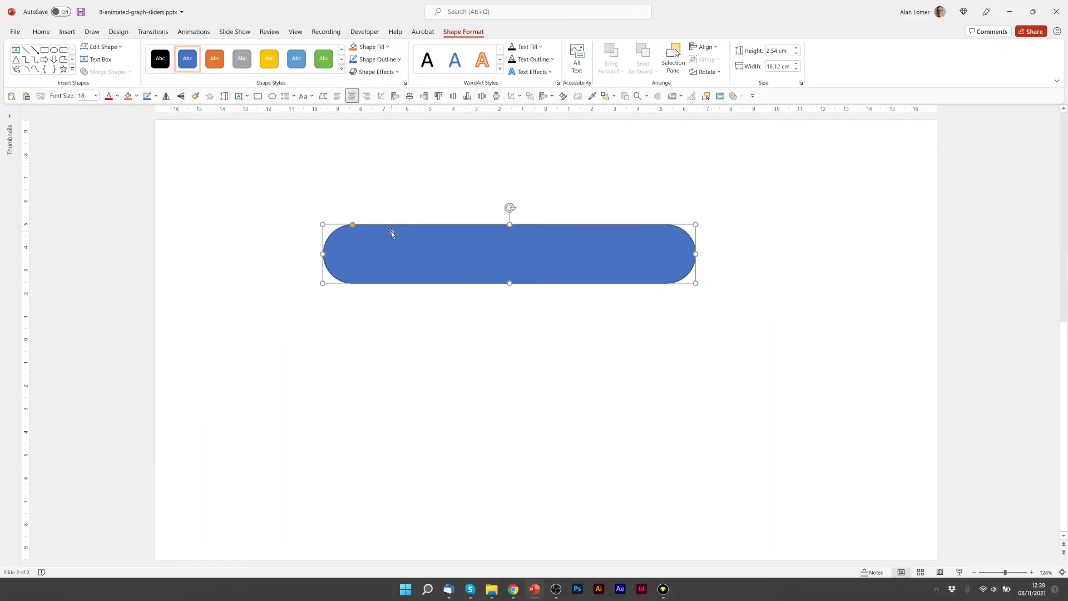
- In Format Shape, set the pill bar's height to 1.28 cm and width to 20 cm
{"action": "right_click", "coordinate": [613, 295]}
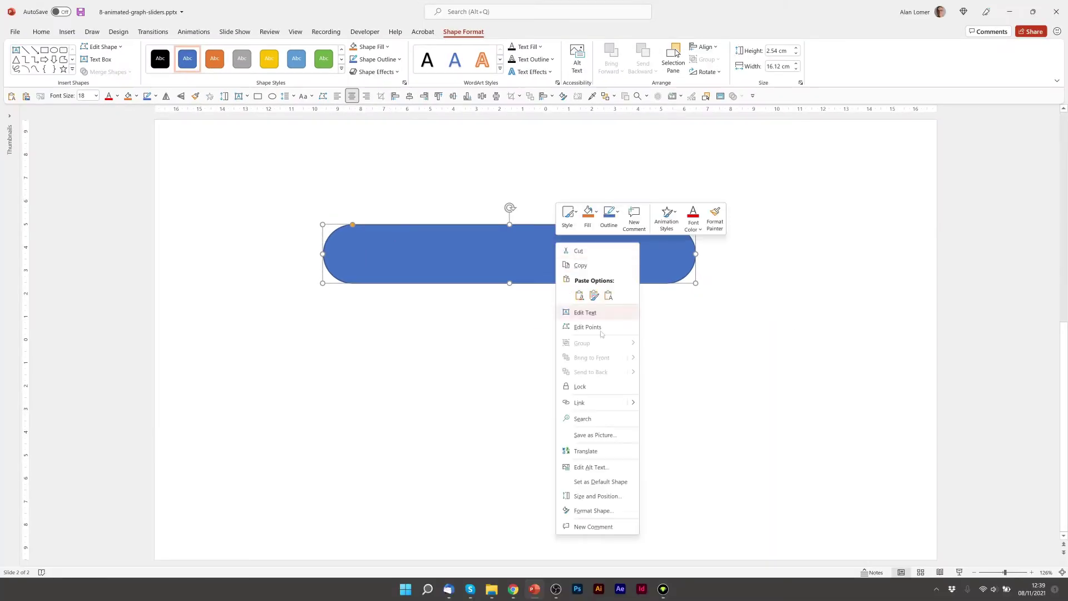
{"action": "left_click", "coordinate": [609, 509]}
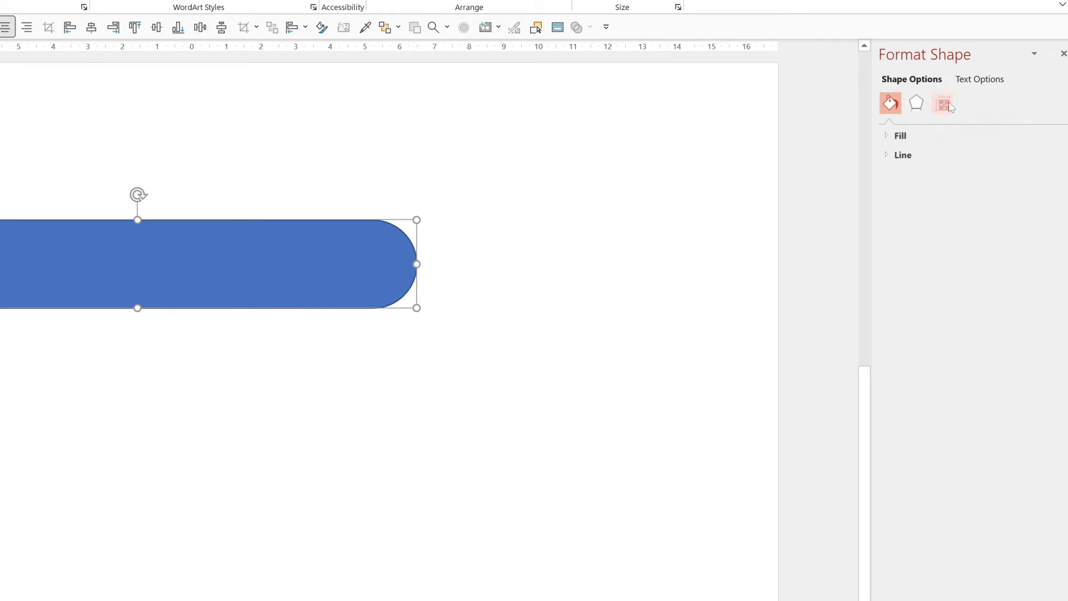
{"action": "left_click", "coordinate": [948, 106]}
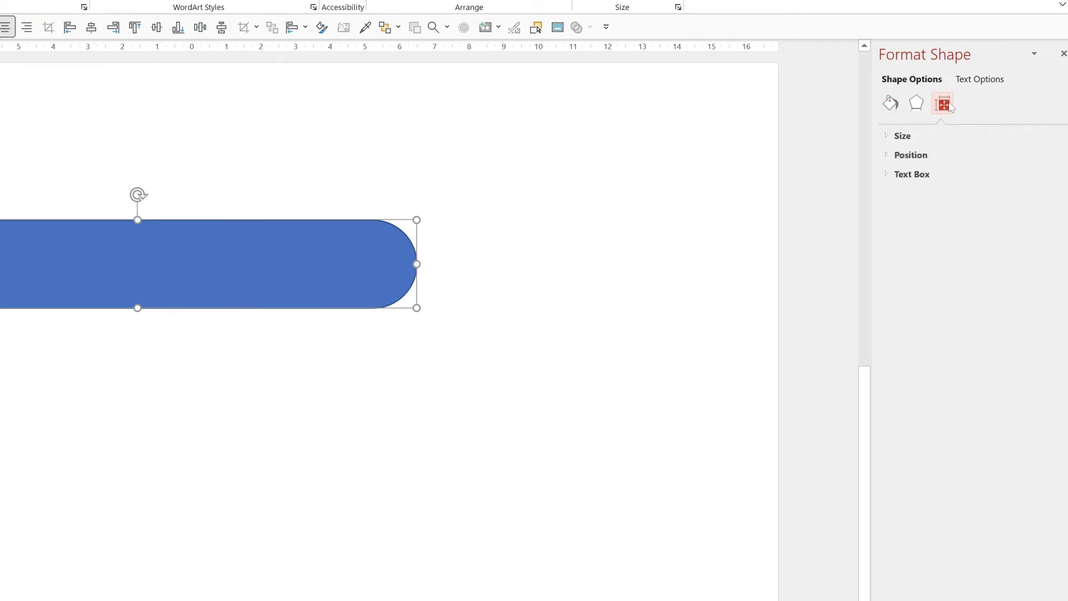
{"action": "left_click", "coordinate": [889, 137]}
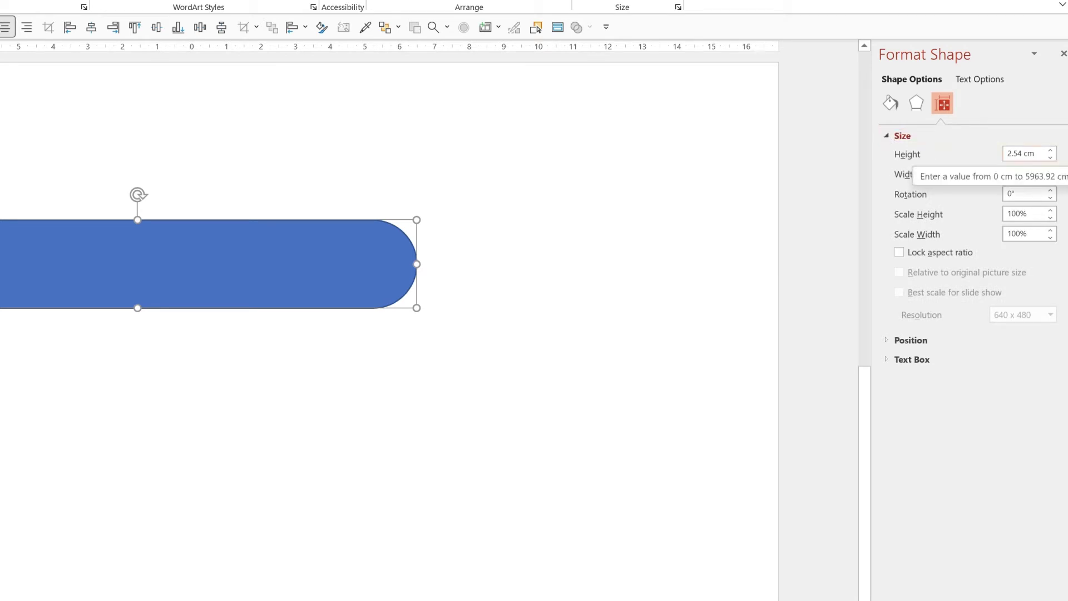
{"action": "left_click", "coordinate": [1022, 153]}
{"action": "type", "text": "1."}
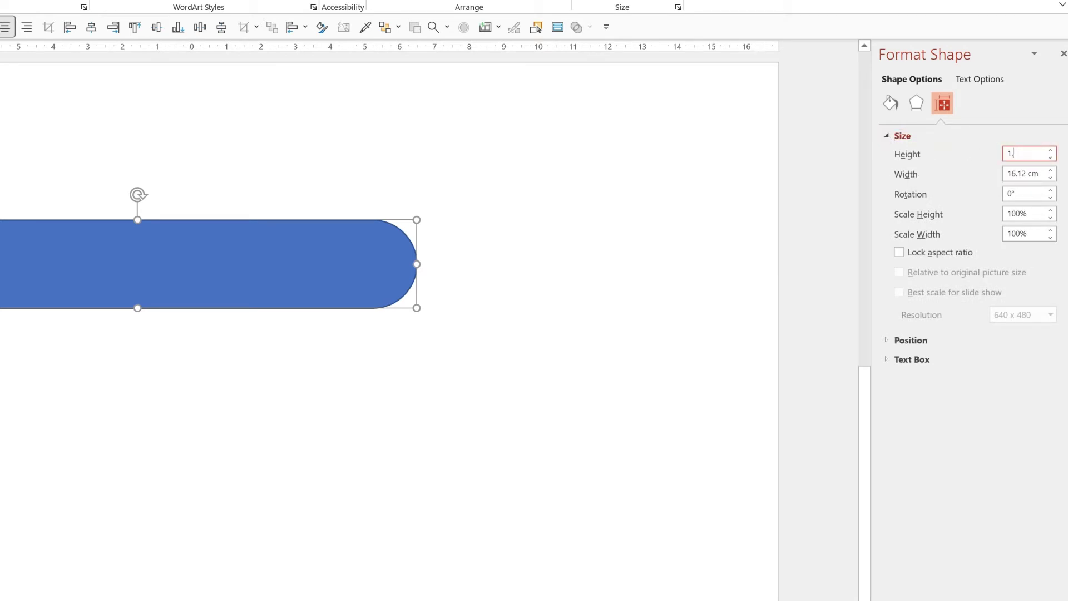
{"action": "type", "text": "28"}
{"action": "key", "text": "Return"}
{"action": "key", "text": "Tab"}
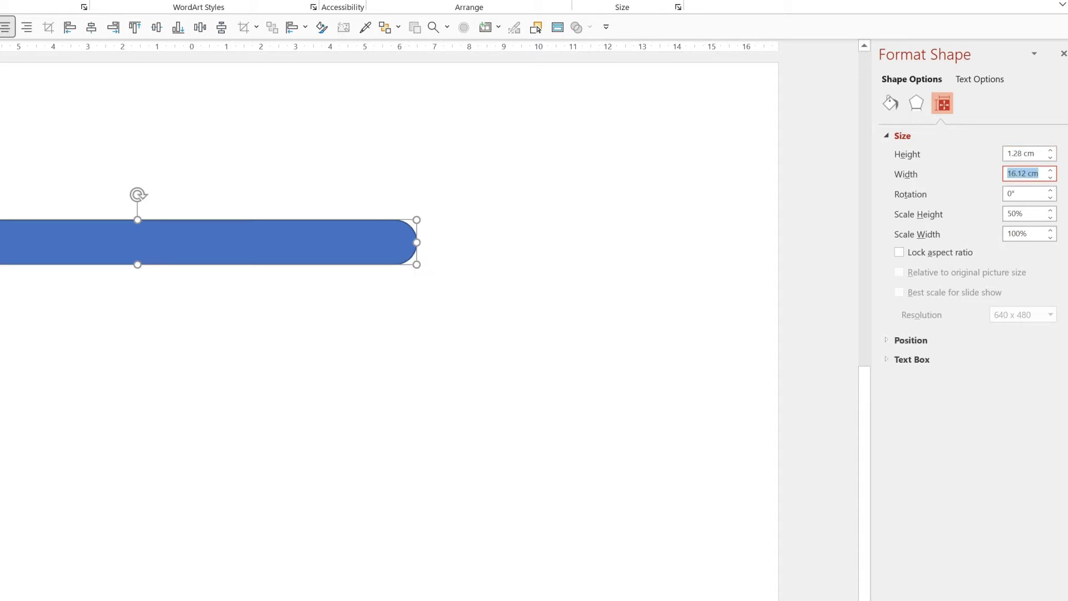
{"action": "type", "text": "20"}
{"action": "key", "text": "Return"}
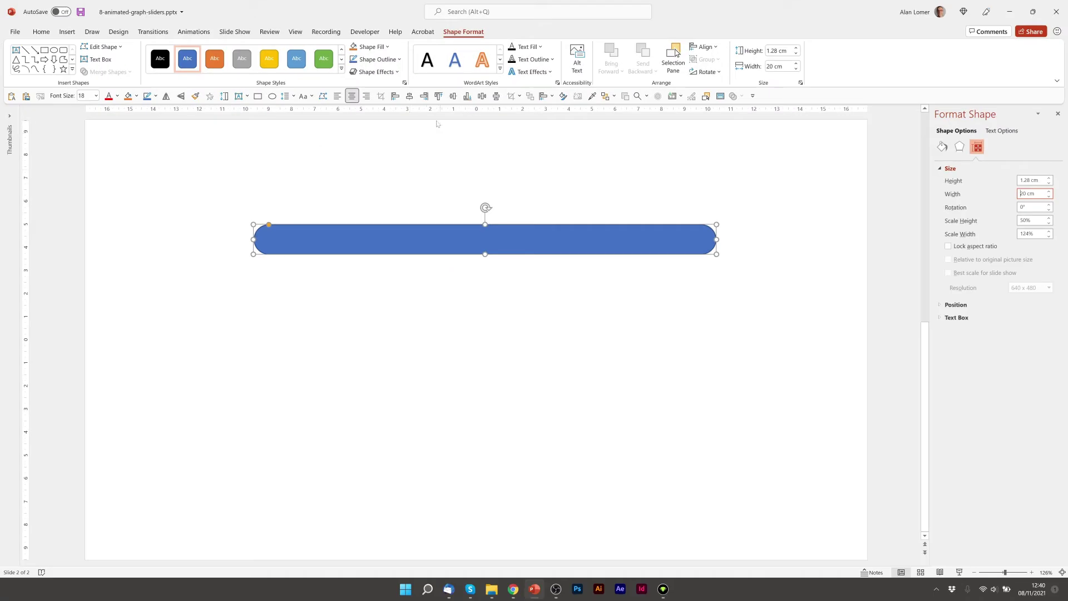
- Fill the bar light grey and set its outline to No Outline
{"action": "left_click", "coordinate": [41, 32]}
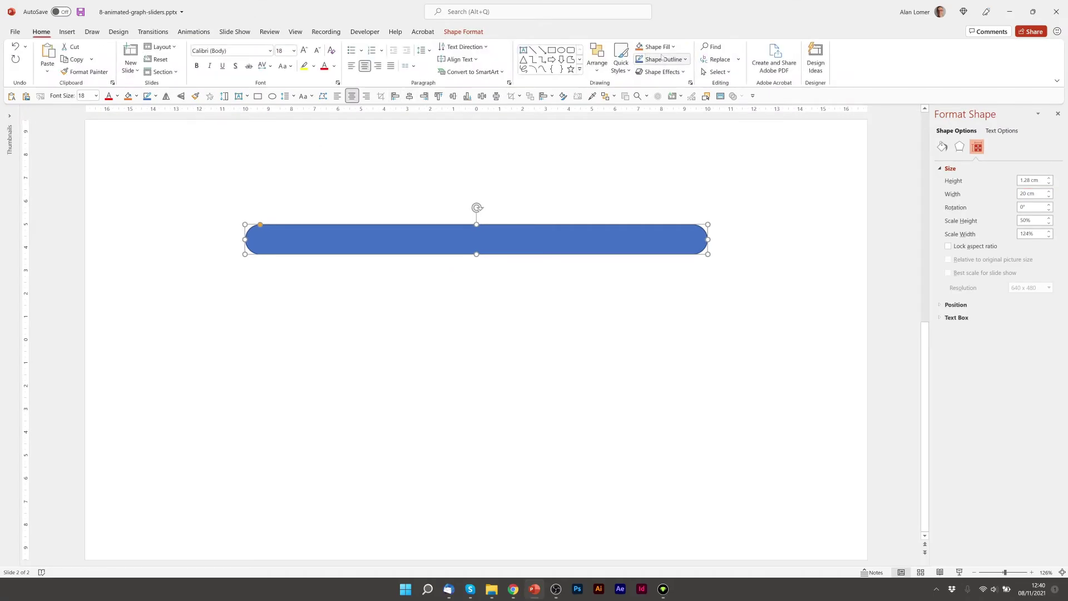
{"action": "left_click", "coordinate": [658, 48]}
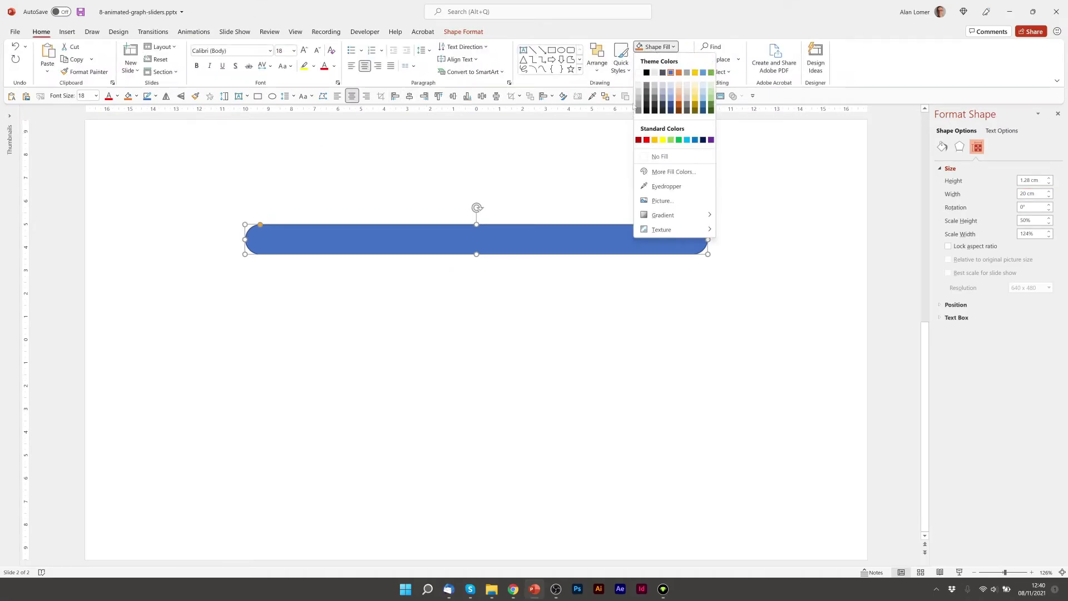
{"action": "left_click", "coordinate": [639, 92]}
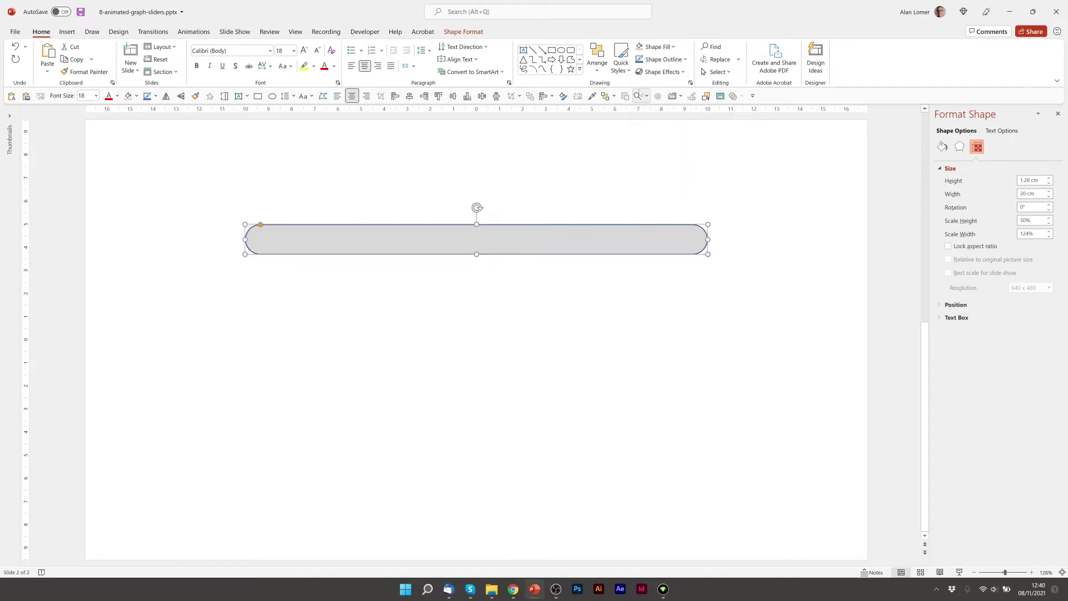
{"action": "left_click", "coordinate": [662, 59]}
{"action": "left_click", "coordinate": [660, 169]}
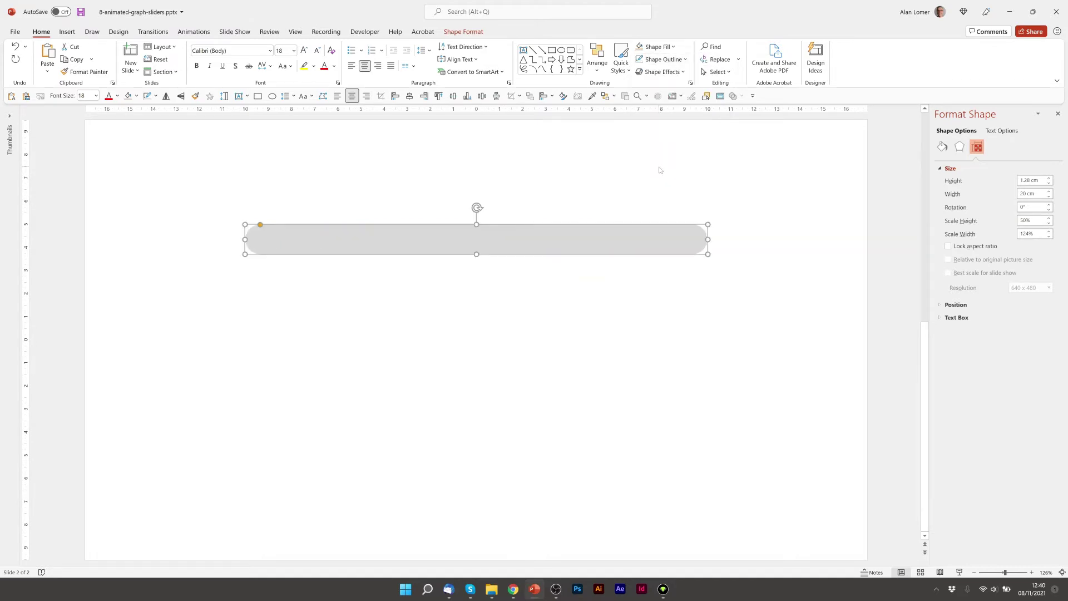
{"action": "left_click", "coordinate": [661, 183]}
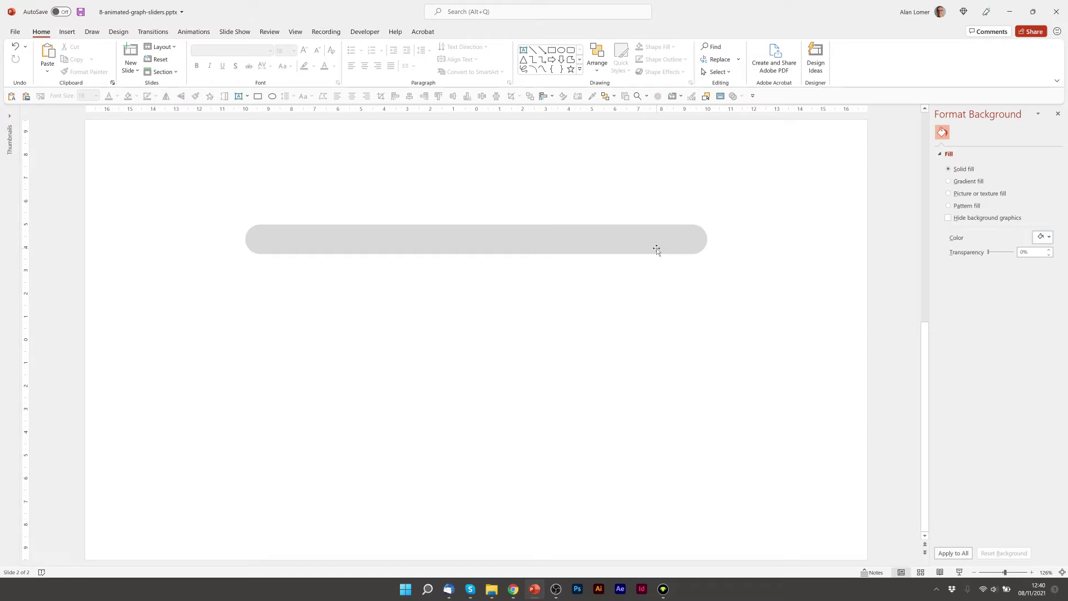
- Duplicate the grey bar just below itself and fill the copy light blue
{"action": "left_click", "coordinate": [553, 240]}
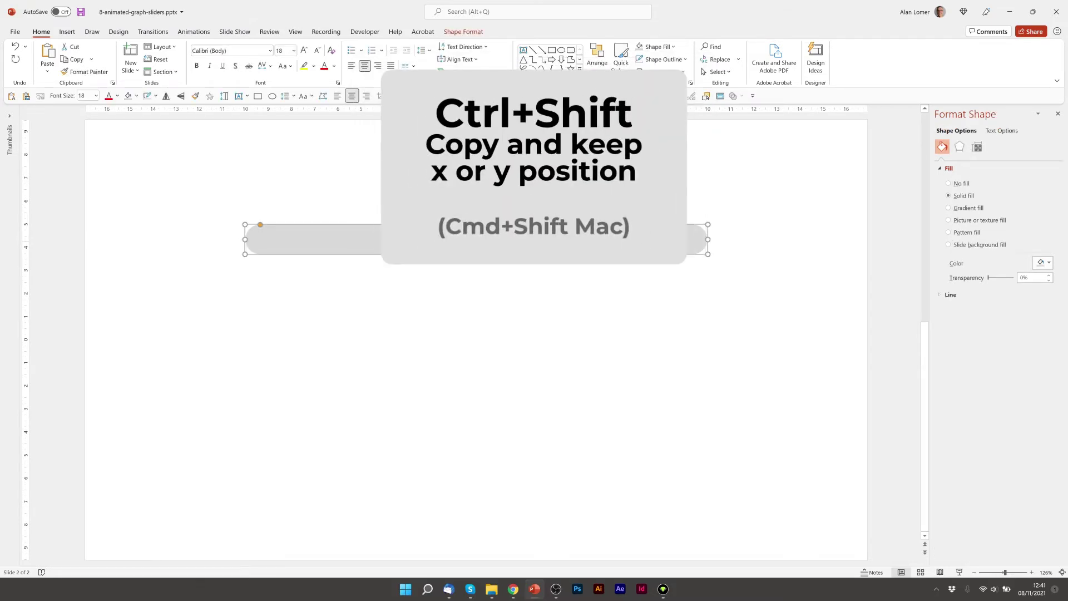
{"action": "left_click_drag", "start_coordinate": [557, 238], "coordinate": [566, 286]}
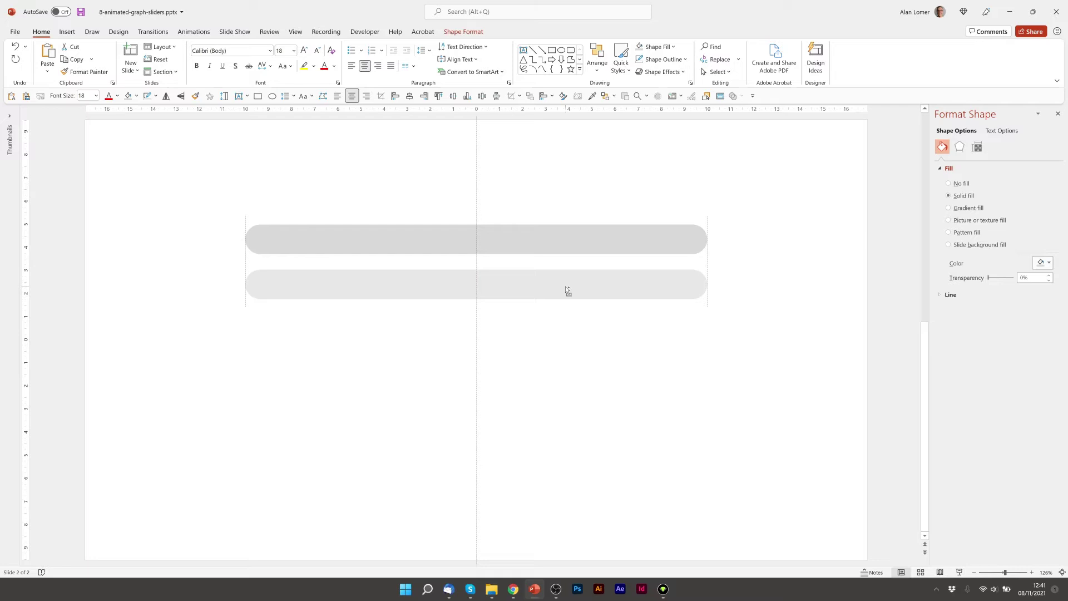
{"action": "left_click_drag", "start_coordinate": [565, 286], "coordinate": [566, 287]}
{"action": "left_click", "coordinate": [659, 47]}
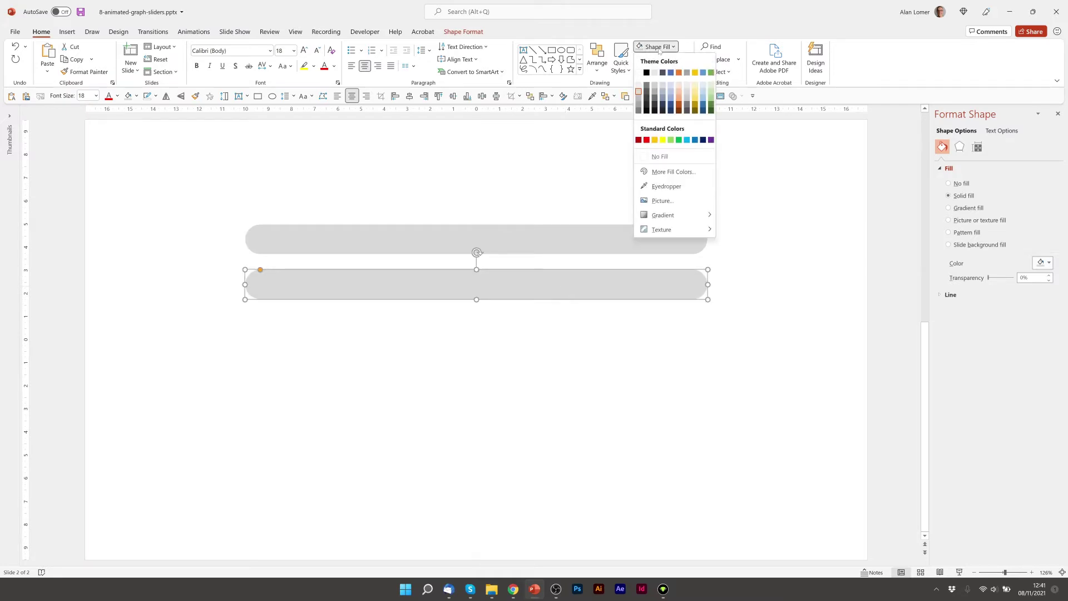
{"action": "left_click", "coordinate": [687, 140]}
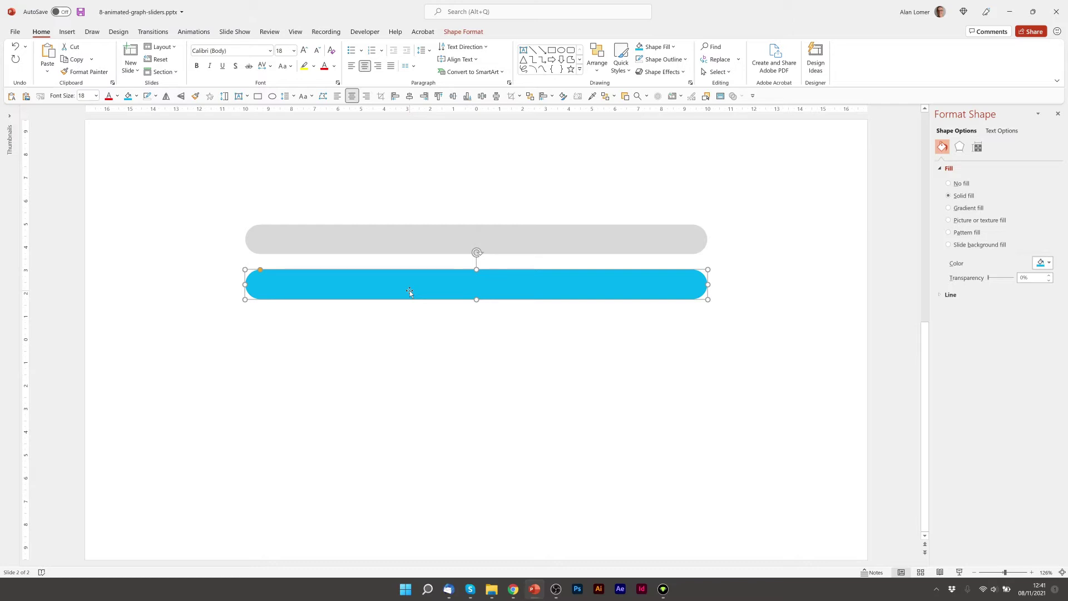
- Set the blue copy's width to 14 cm and move it over the grey track
{"action": "left_click", "coordinate": [978, 147]}
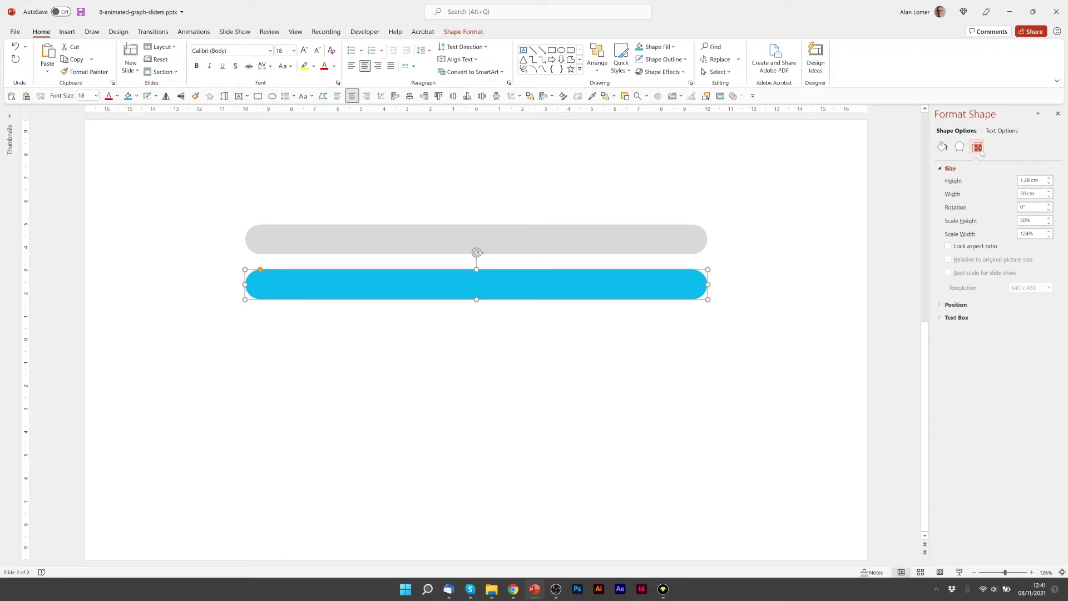
{"action": "left_click", "coordinate": [1003, 193]}
{"action": "type", "text": "14"}
{"action": "key", "text": "Return"}
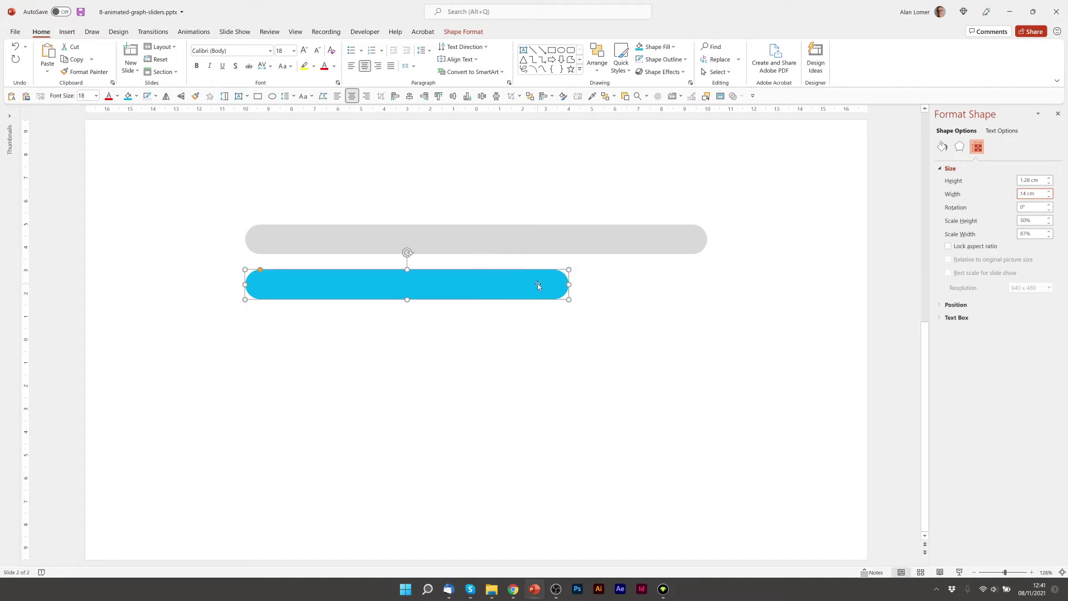
{"action": "left_click_drag", "start_coordinate": [538, 283], "coordinate": [537, 237]}
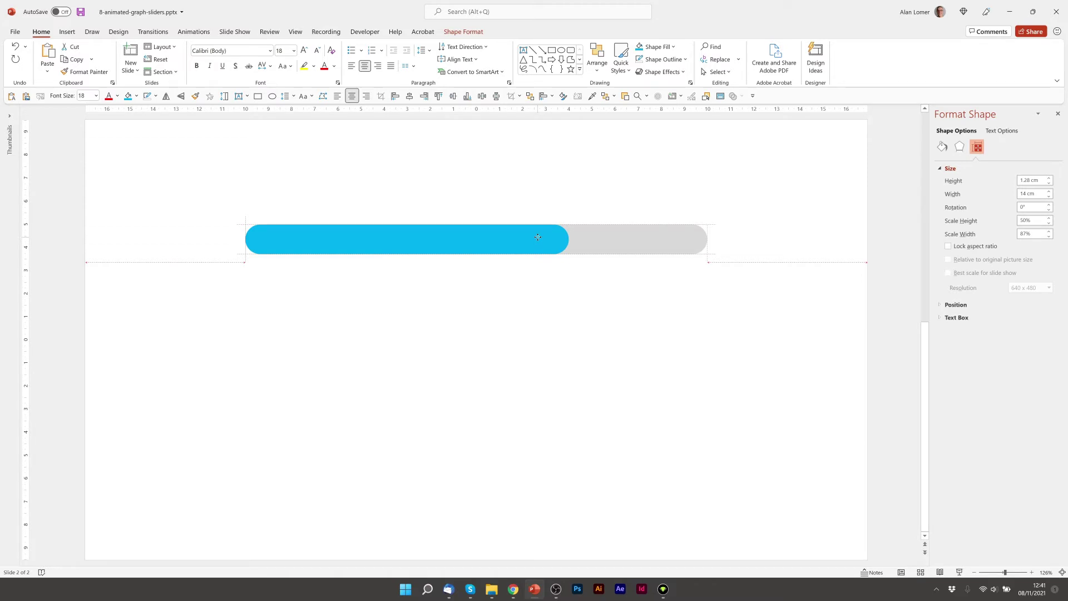
- Draw a circle below the bars and fill it with the bar's cyan
{"action": "left_click_drag", "start_coordinate": [537, 237], "coordinate": [538, 237]}
{"action": "left_click", "coordinate": [539, 147]}
{"action": "left_click", "coordinate": [561, 50]}
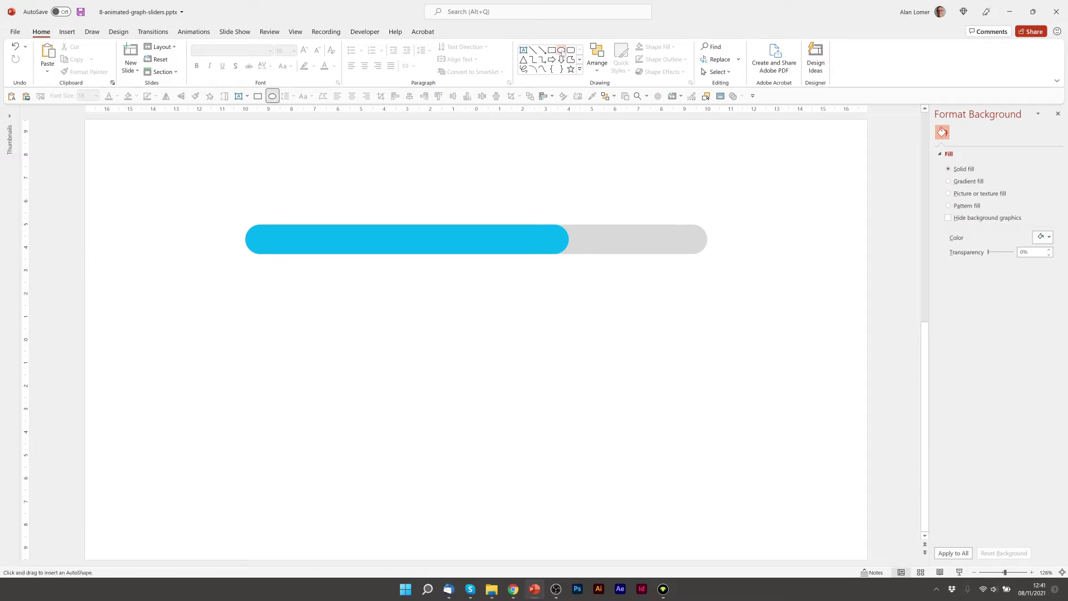
{"action": "left_click", "coordinate": [473, 288]}
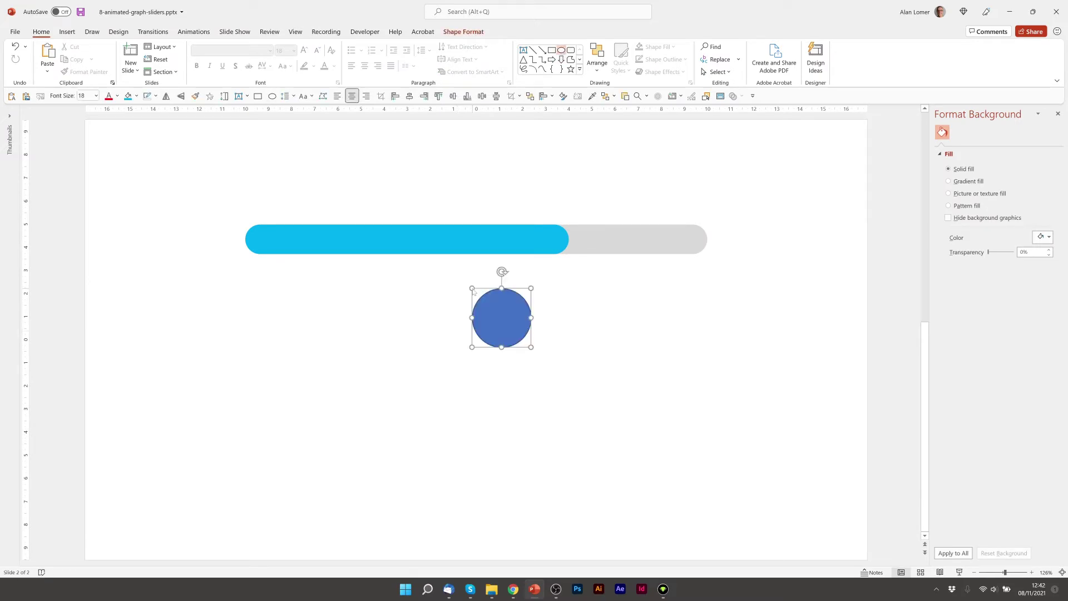
{"action": "left_click", "coordinate": [46, 33]}
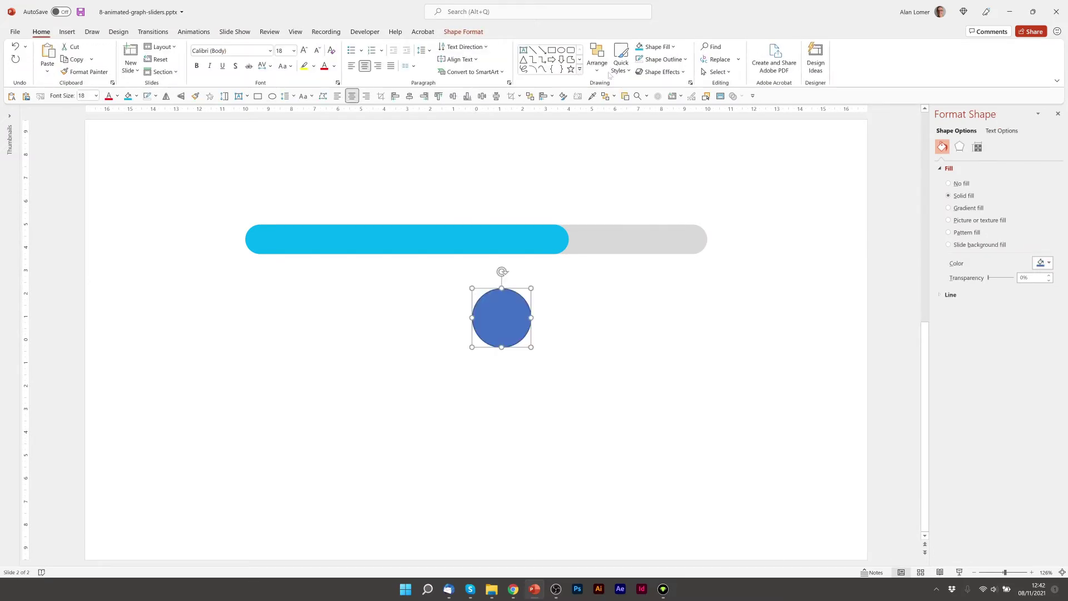
{"action": "left_click", "coordinate": [639, 48]}
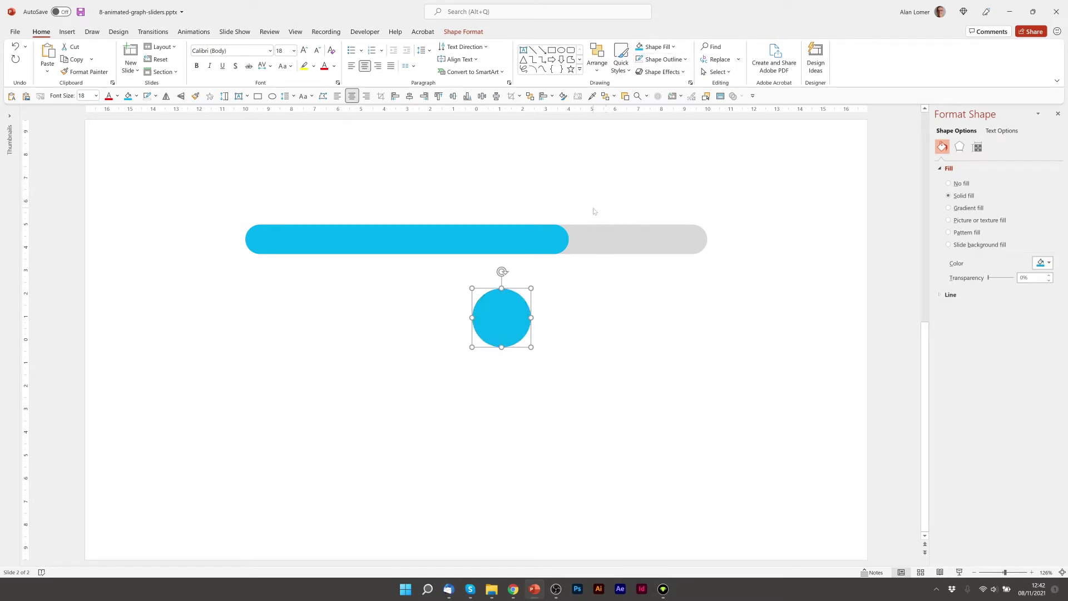
- Type 70% in the circle and format it as bold 24 pt Poppins
{"action": "type", "text": "70"}
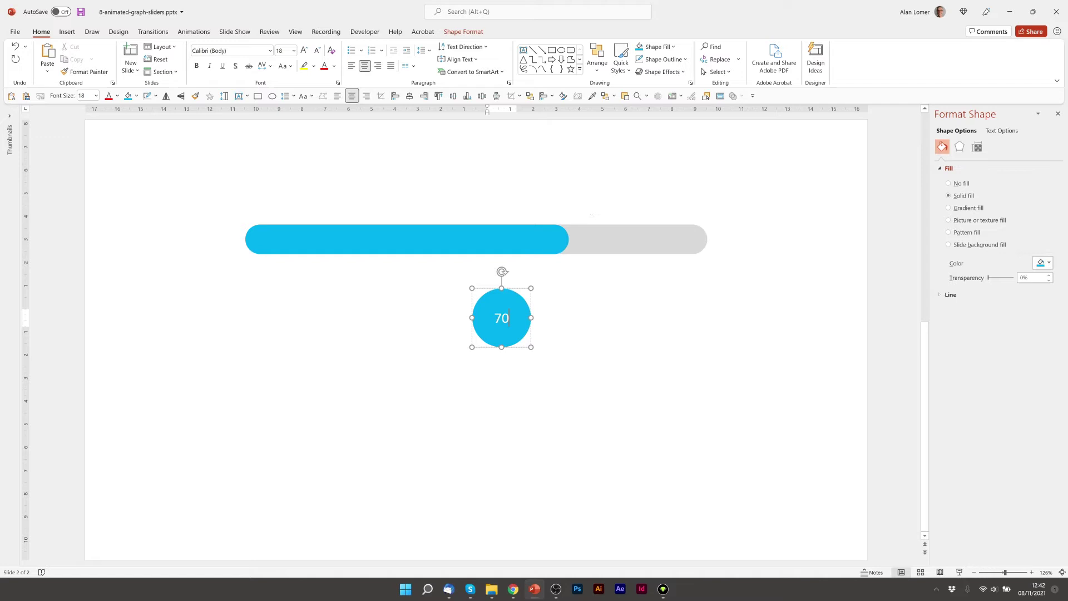
{"action": "type", "text": "%"}
{"action": "key", "text": "ctrl+a"}
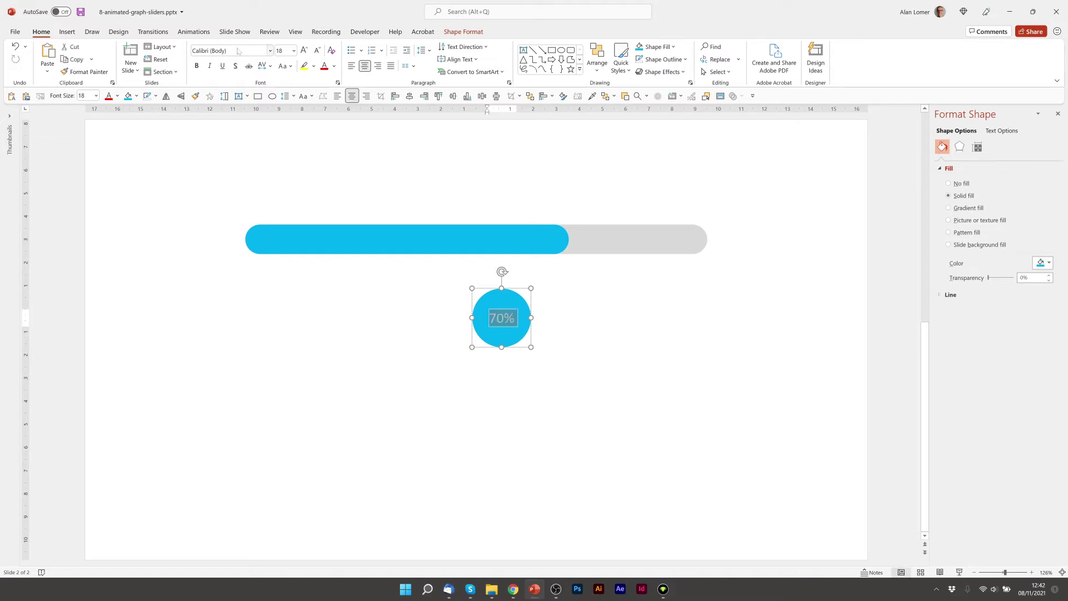
{"action": "left_click", "coordinate": [262, 51]}
{"action": "type", "text": "Poppins"}
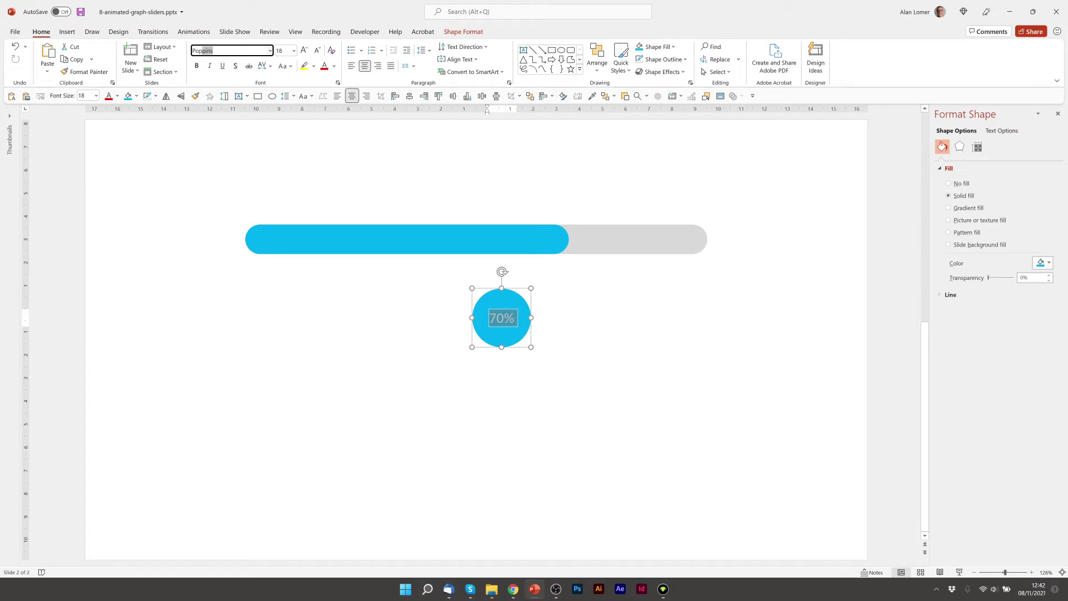
{"action": "key", "text": "Return"}
{"action": "left_click", "coordinate": [196, 66]}
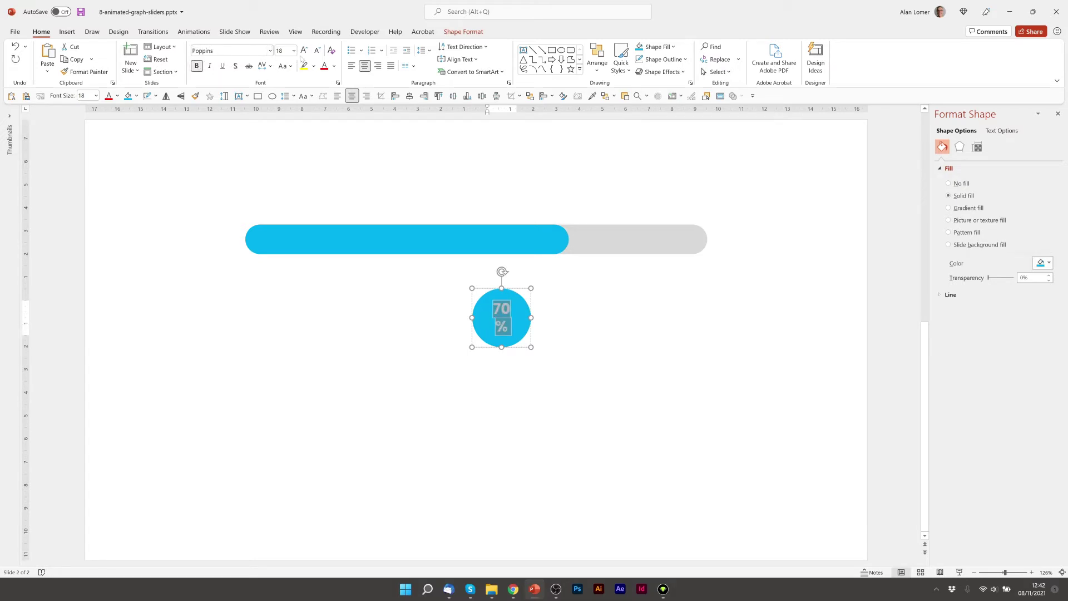
{"action": "left_click", "coordinate": [305, 50]}
{"action": "left_click", "coordinate": [305, 50]}
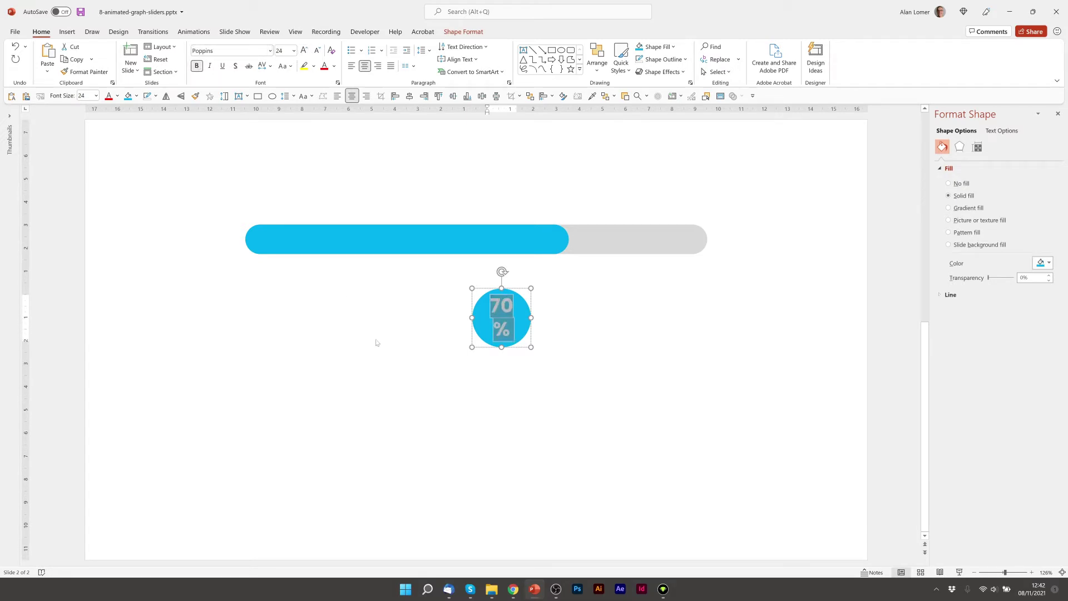
{"action": "right_click", "coordinate": [519, 319]}
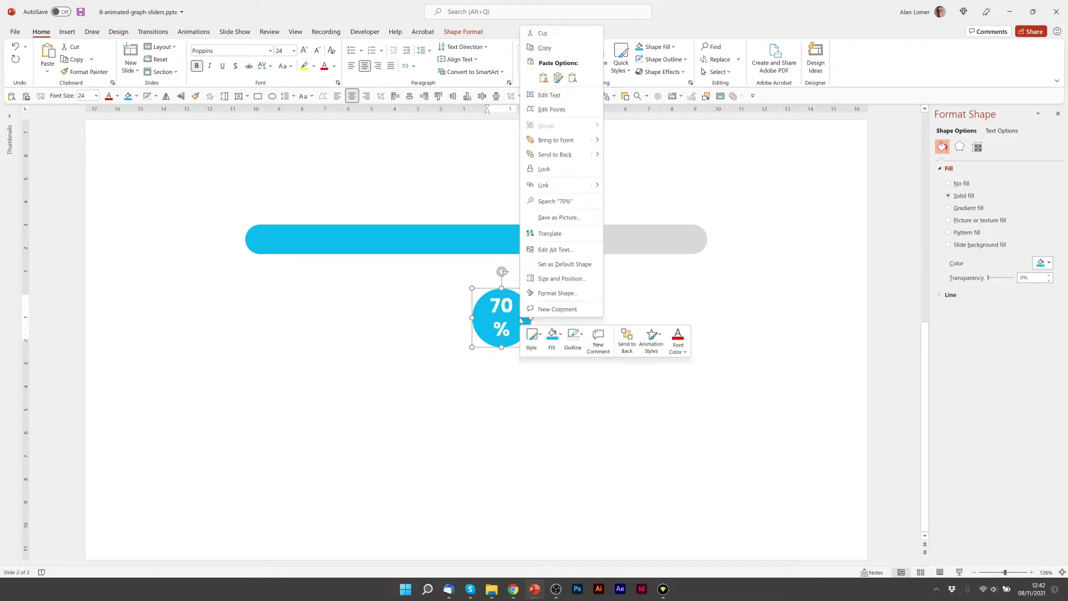
{"action": "left_click", "coordinate": [540, 295]}
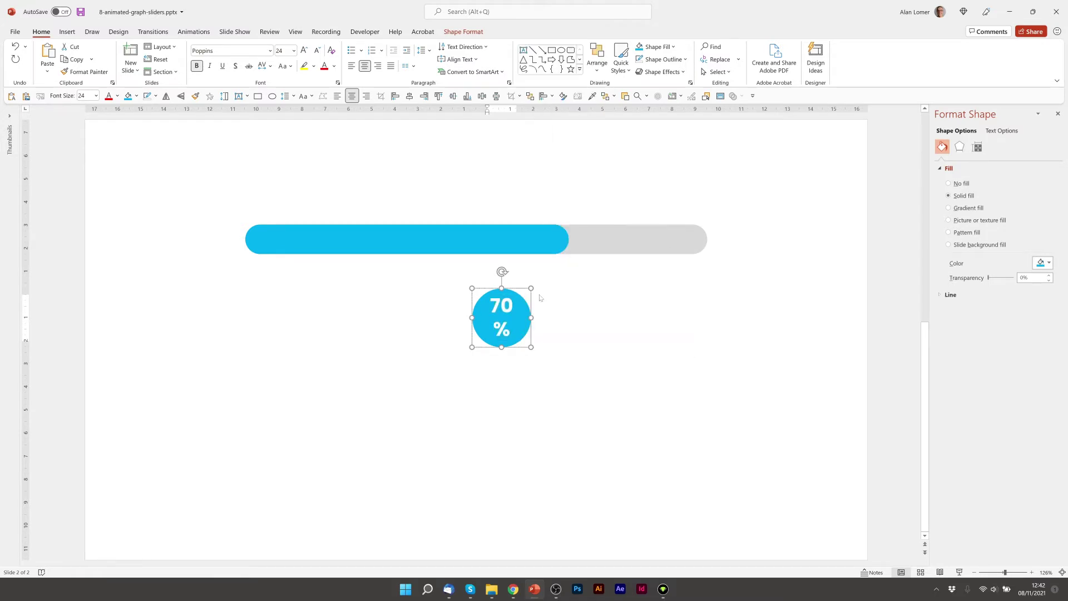
- Turn off Wrap text in shape so 70% fits on one line
{"action": "left_click", "coordinate": [978, 147]}
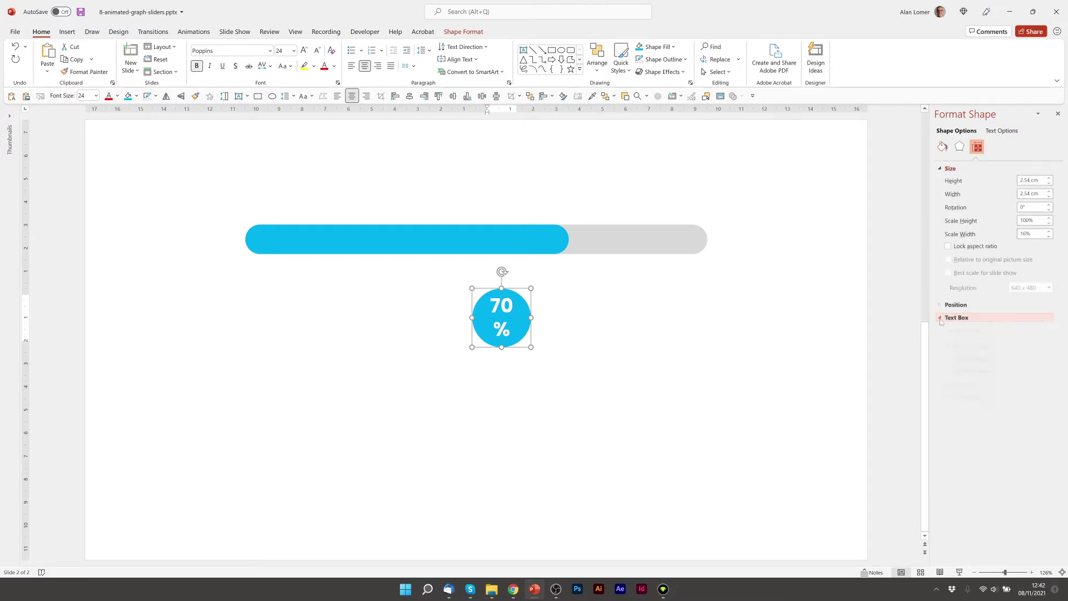
{"action": "left_click", "coordinate": [942, 319]}
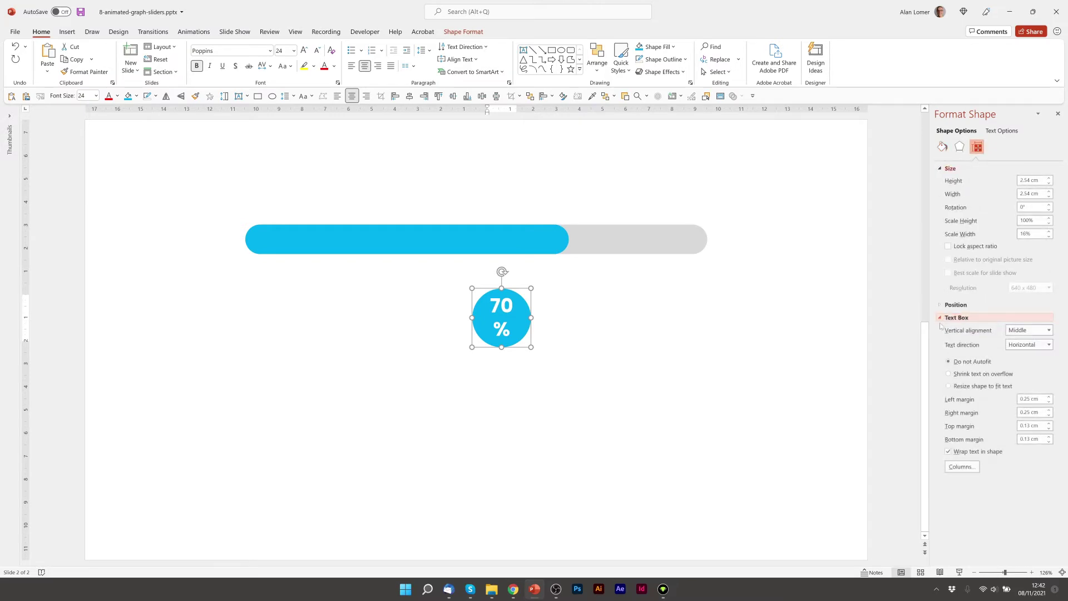
{"action": "left_click", "coordinate": [949, 452]}
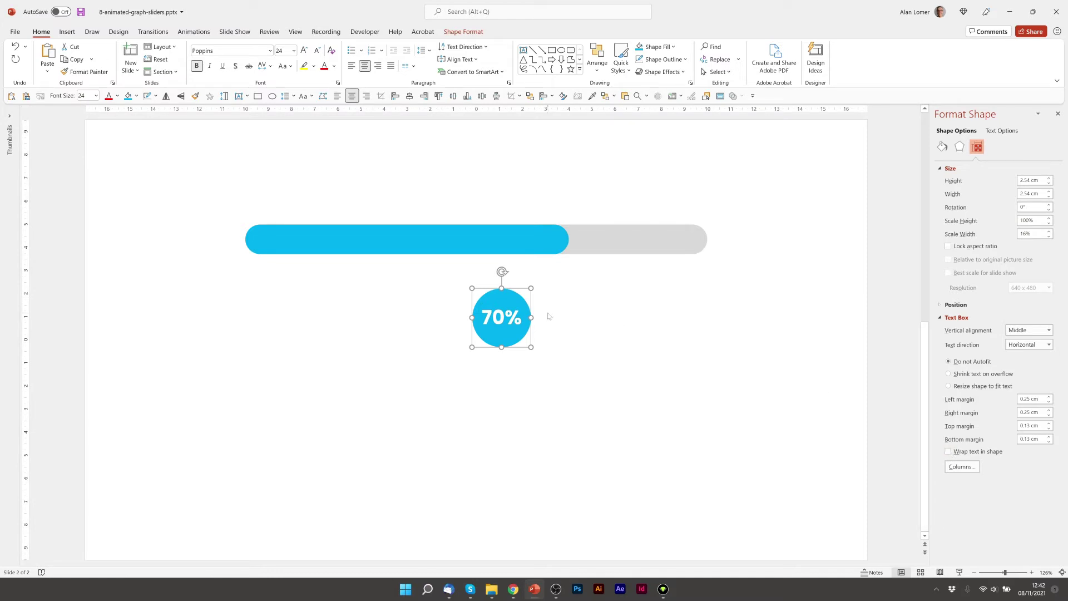
{"action": "left_click", "coordinate": [548, 316]}
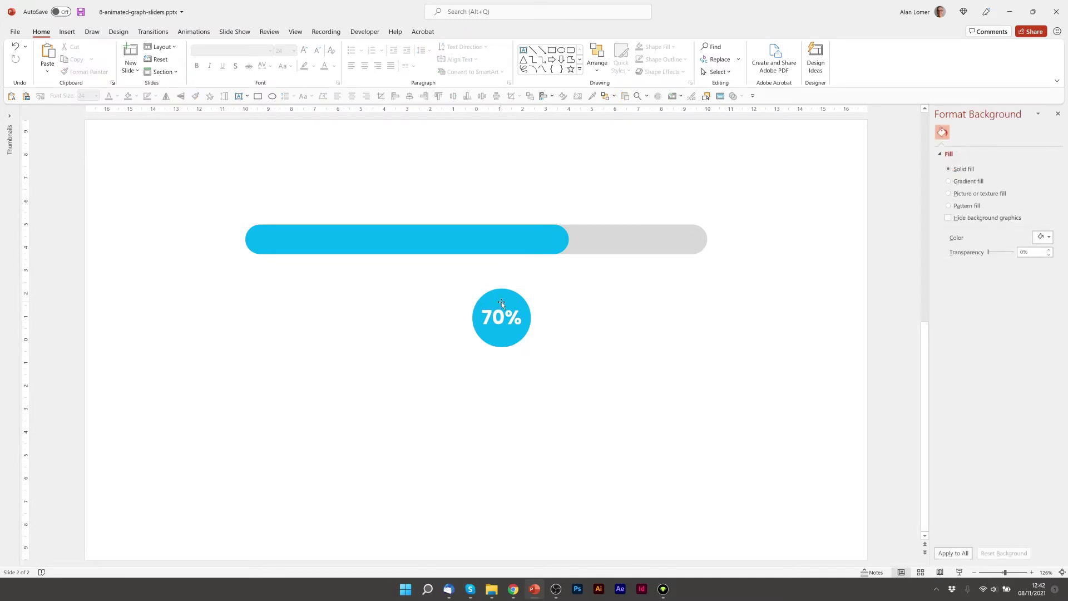
- Move the 70% circle onto the bar at the end of the cyan fill
{"action": "left_click_drag", "start_coordinate": [502, 303], "coordinate": [559, 223]}
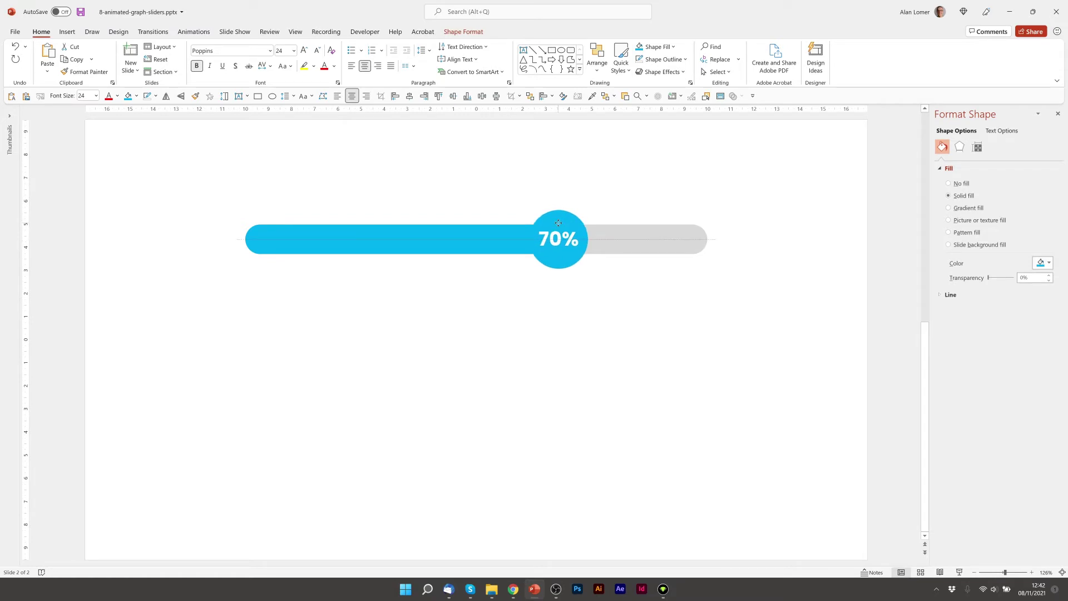
{"action": "left_click_drag", "start_coordinate": [558, 222], "coordinate": [568, 223]}
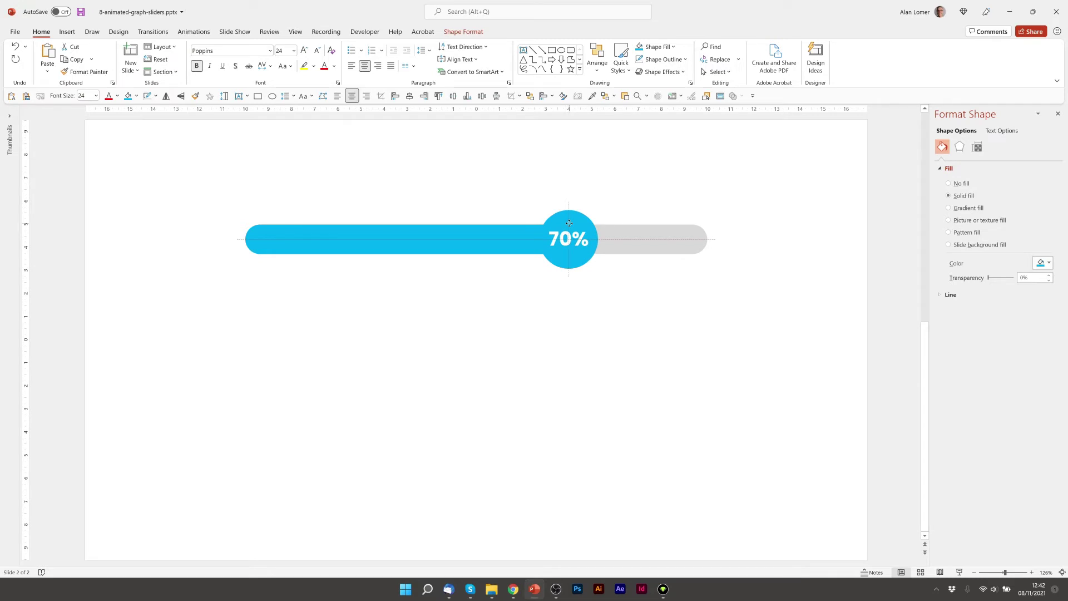
{"action": "left_click_drag", "start_coordinate": [569, 223], "coordinate": [569, 222]}
{"action": "left_click", "coordinate": [605, 320]}
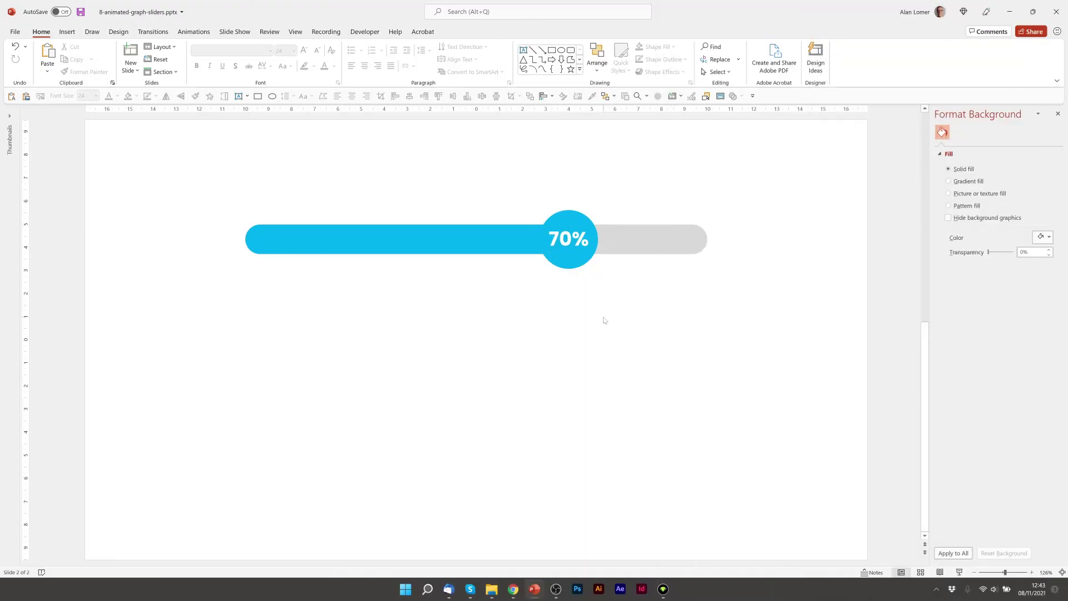
- Give the cyan fill bar a Wipe entrance animation from the left
{"action": "left_click", "coordinate": [451, 232]}
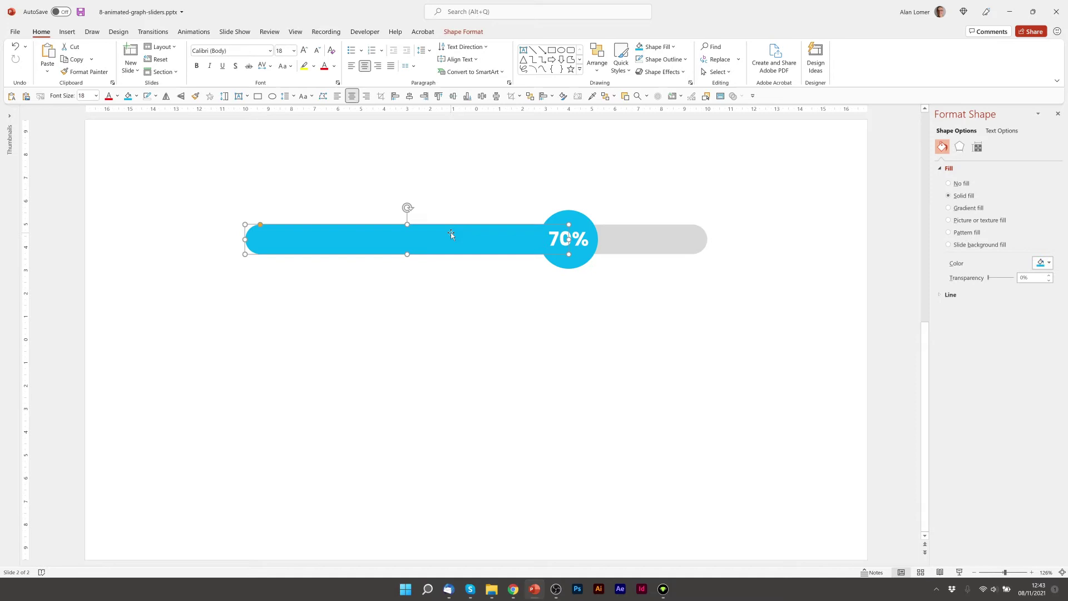
{"action": "left_click", "coordinate": [199, 32]}
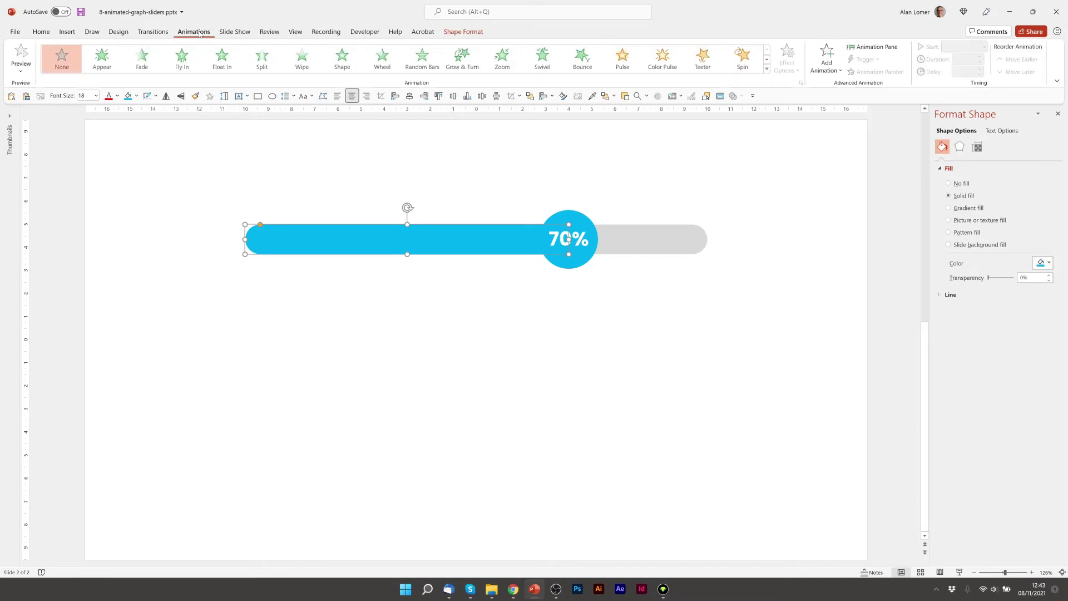
{"action": "left_click", "coordinate": [302, 58]}
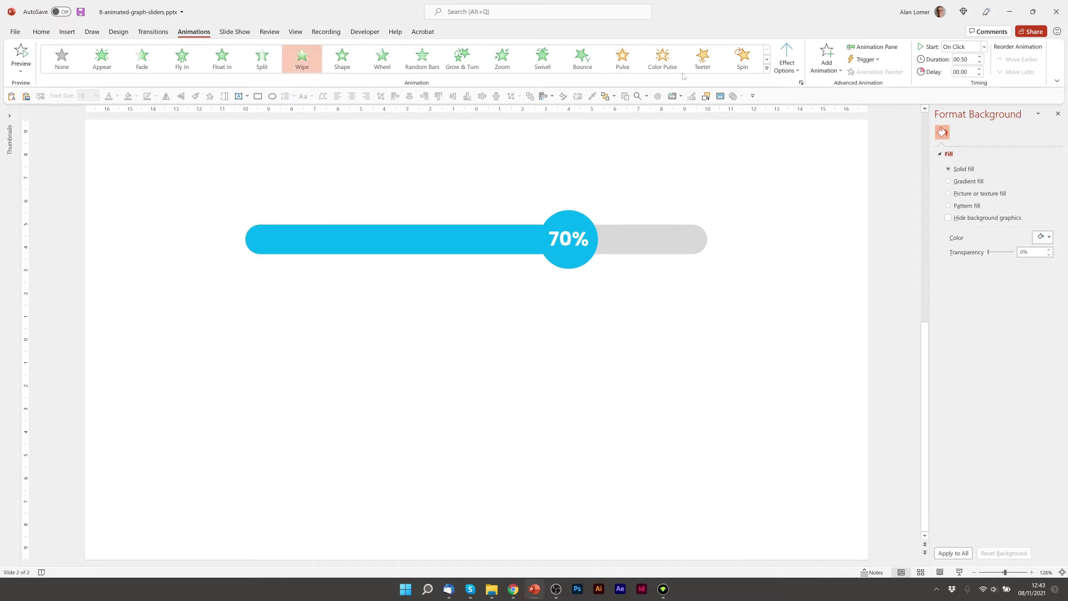
{"action": "left_click", "coordinate": [787, 71]}
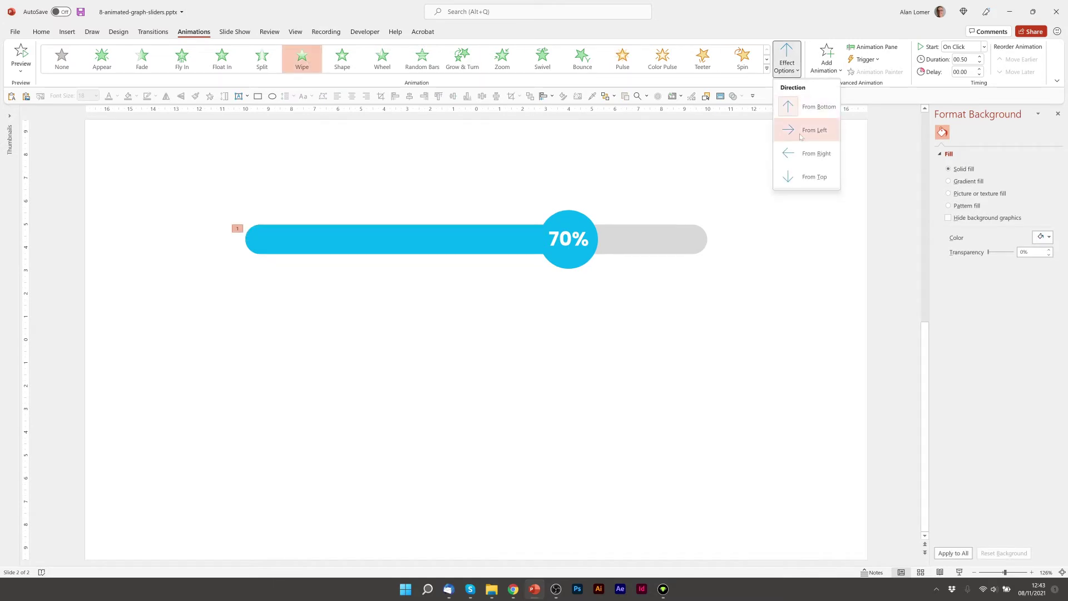
{"action": "left_click", "coordinate": [801, 134]}
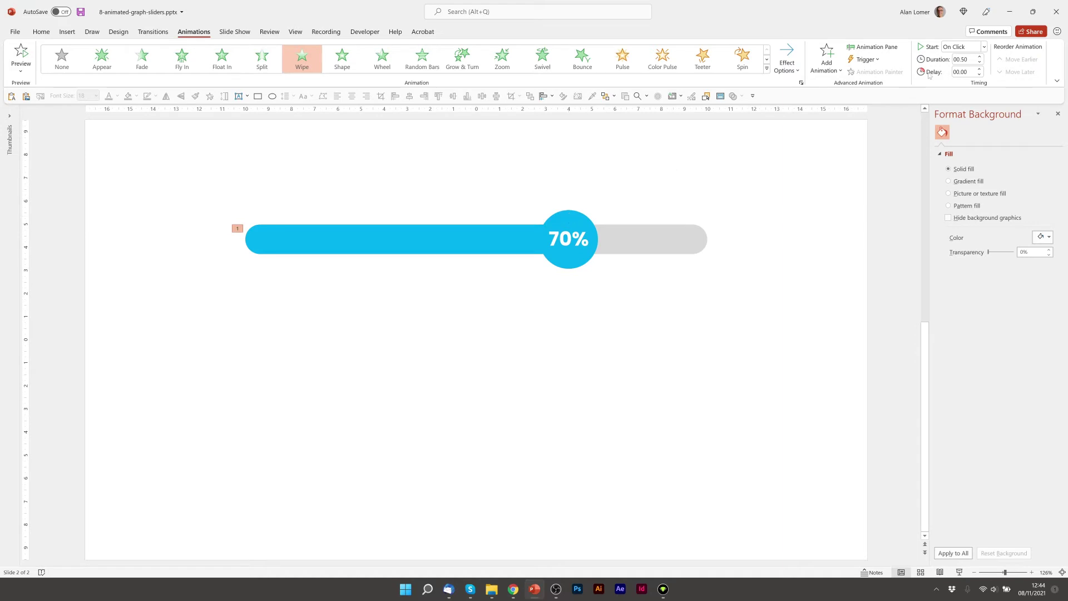
- Give the 70% circle a reversed Lines motion path starting at the bar's left end
{"action": "left_click", "coordinate": [566, 218]}
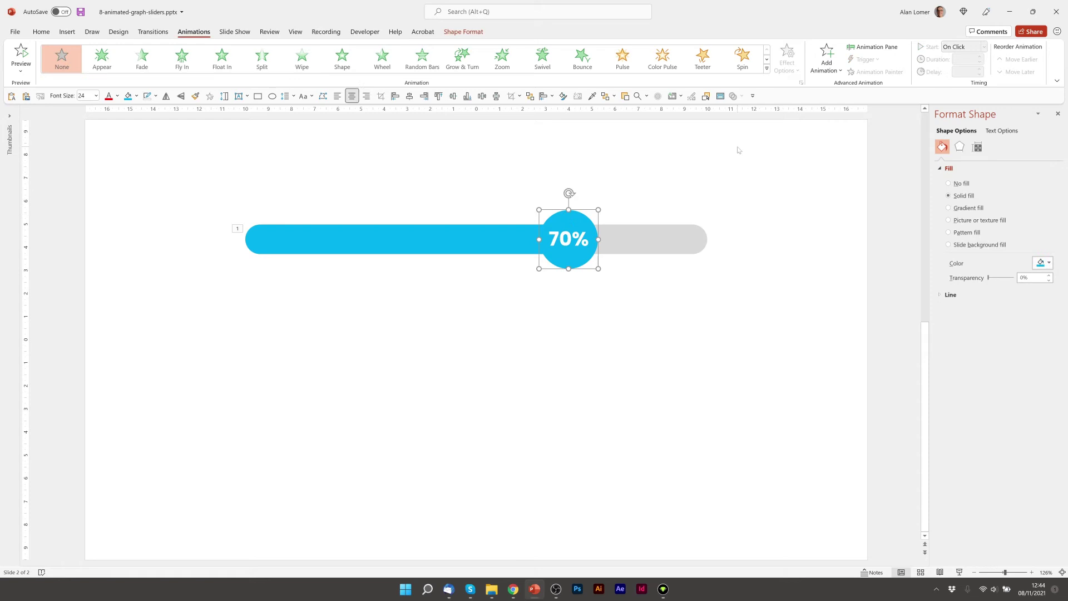
{"action": "left_click", "coordinate": [826, 62]}
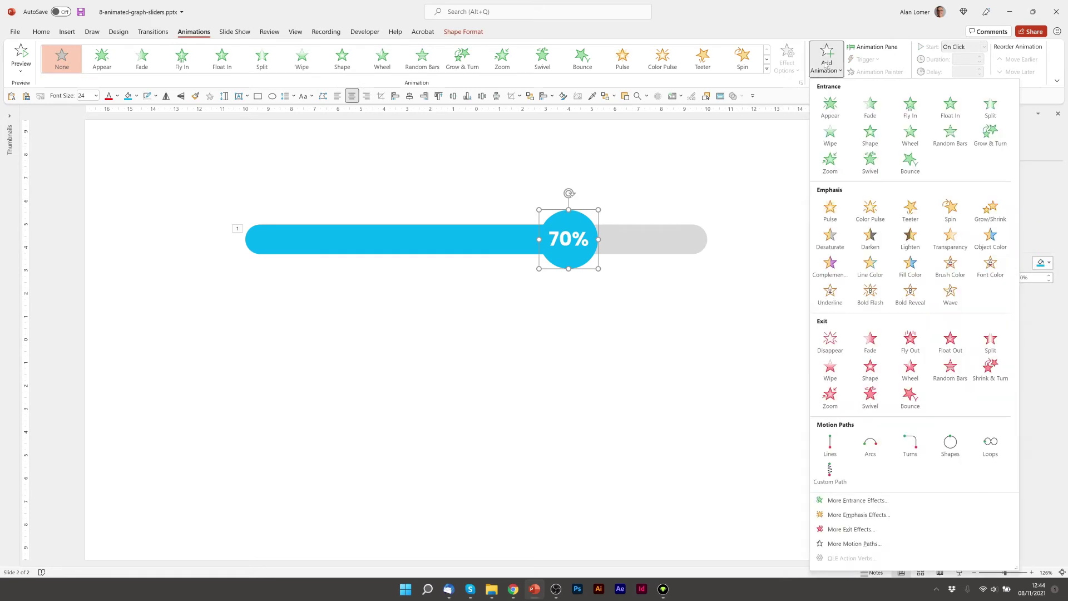
{"action": "left_click", "coordinate": [830, 445]}
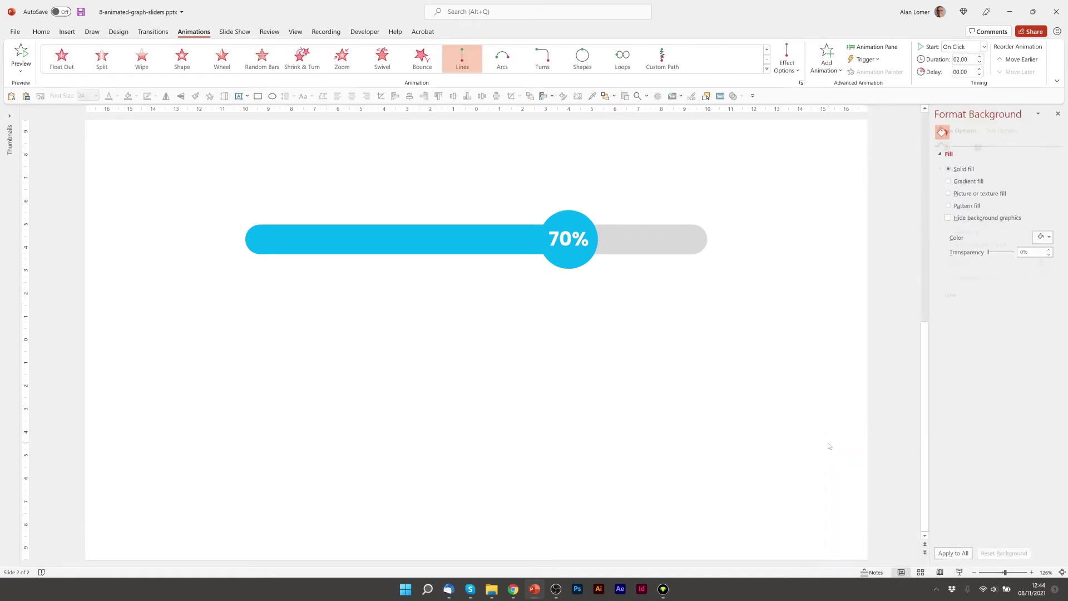
{"action": "left_click", "coordinate": [799, 71]}
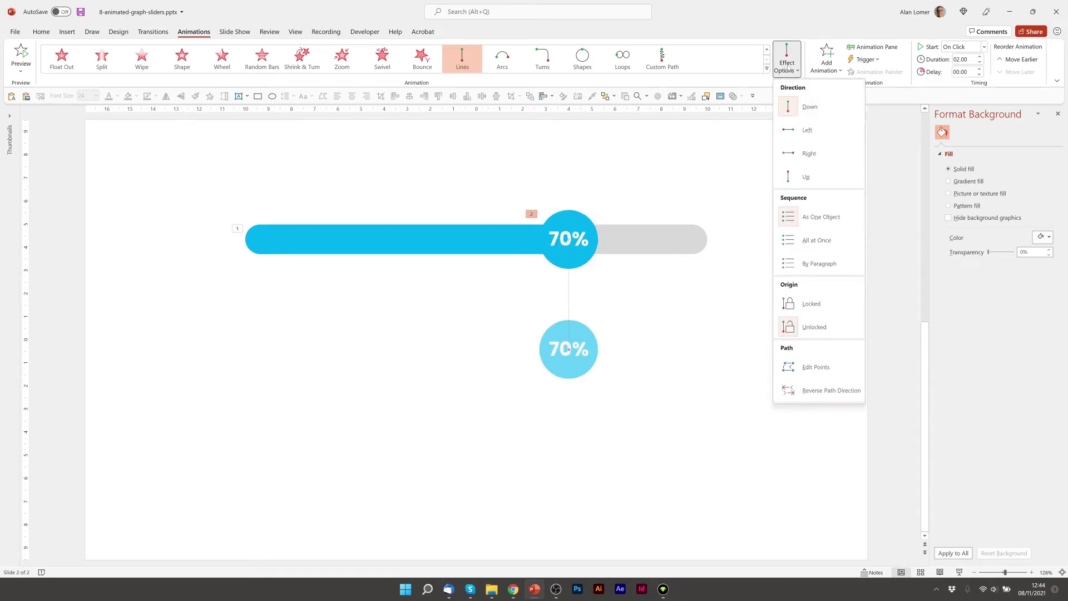
{"action": "left_click", "coordinate": [797, 131]}
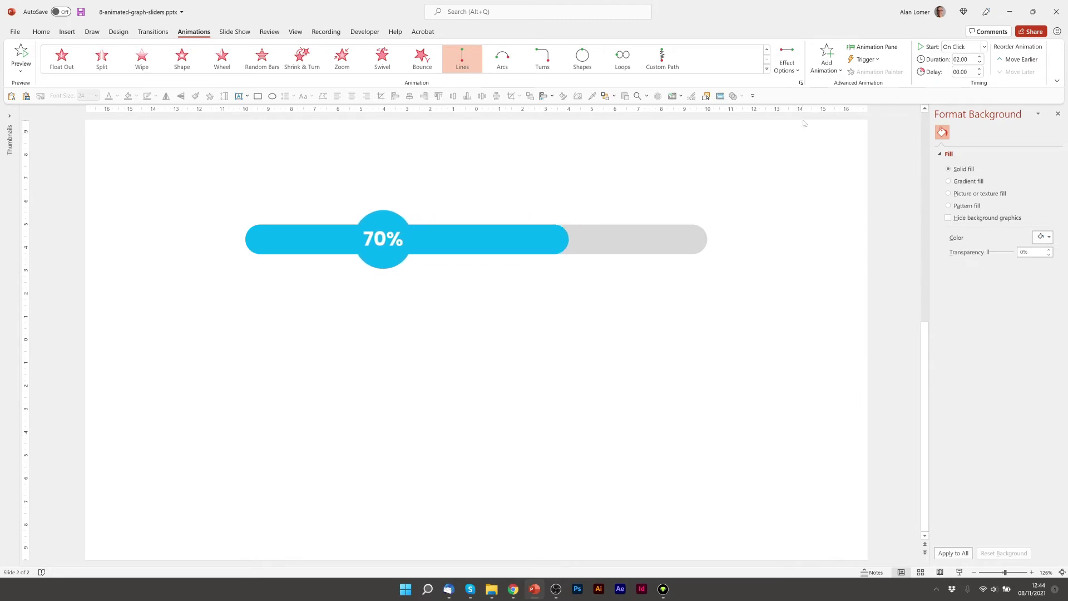
{"action": "left_click", "coordinate": [791, 67]}
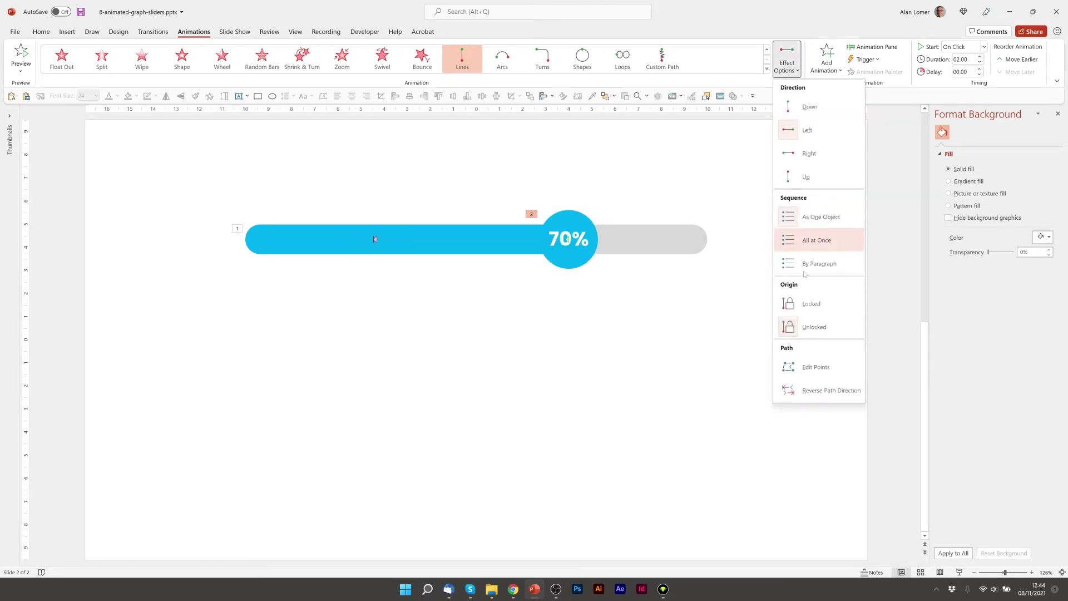
{"action": "left_click", "coordinate": [806, 391]}
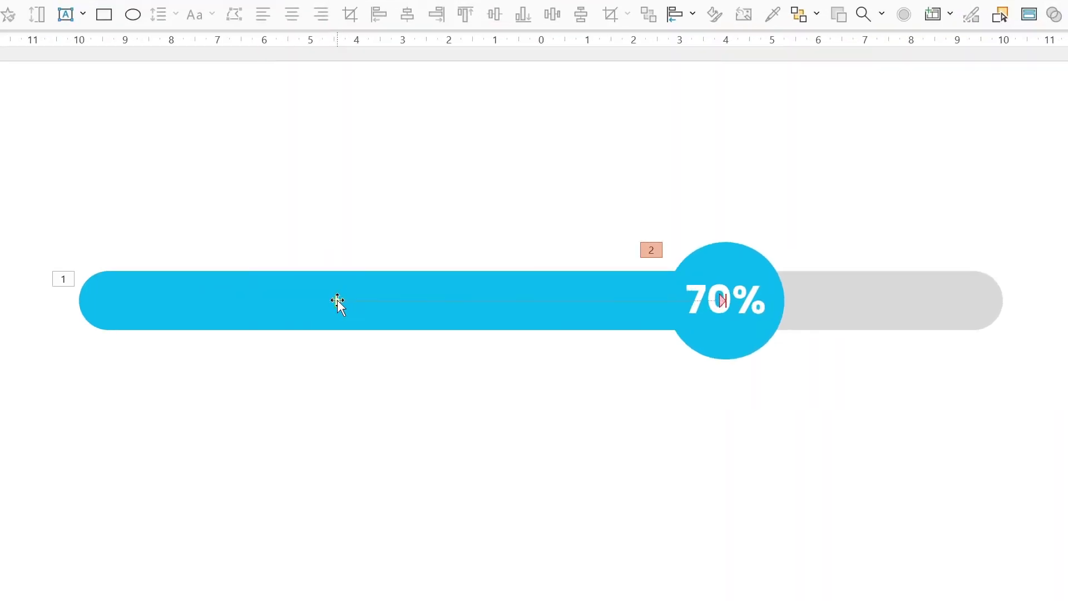
{"action": "left_click", "coordinate": [338, 300]}
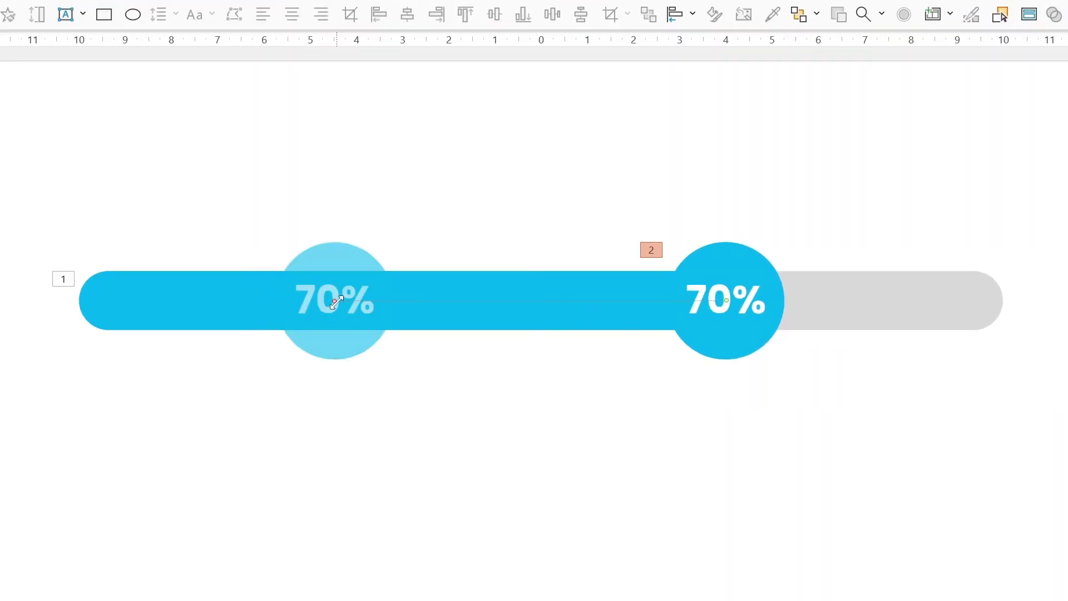
{"action": "left_click_drag", "start_coordinate": [336, 302], "coordinate": [102, 312]}
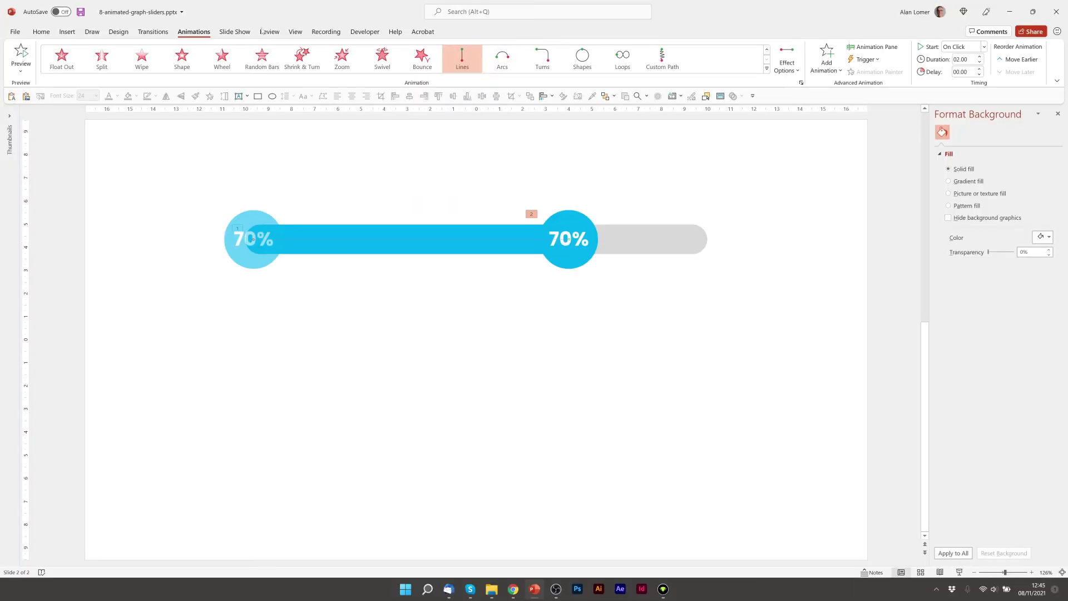
- Set the circle's motion path to start With Previous and add a Fade entrance
{"action": "left_click", "coordinate": [873, 47]}
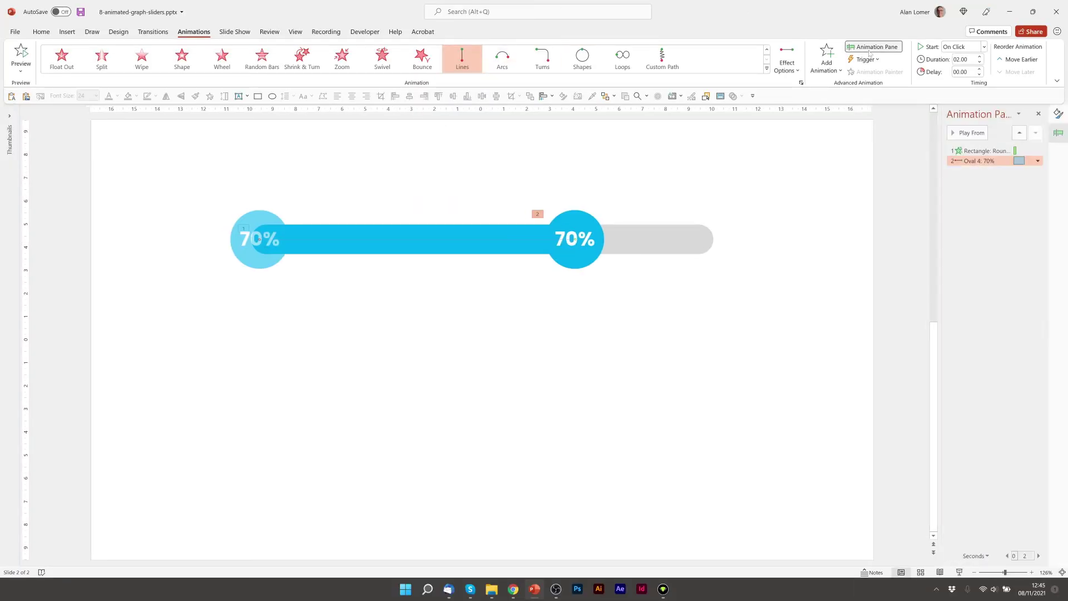
{"action": "left_click", "coordinate": [982, 161]}
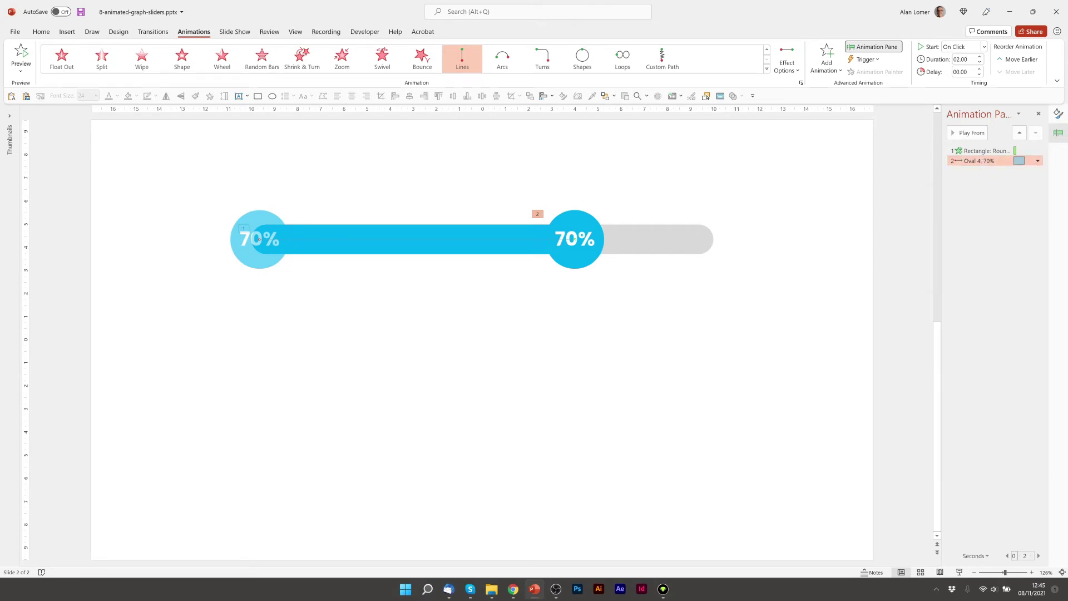
{"action": "left_click", "coordinate": [974, 47]}
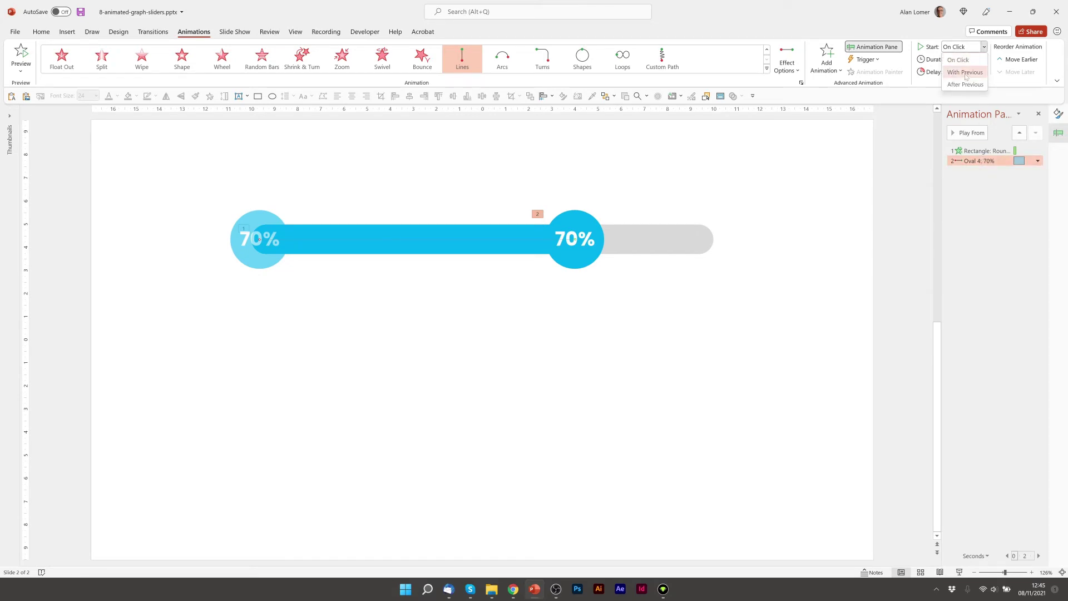
{"action": "left_click", "coordinate": [965, 72]}
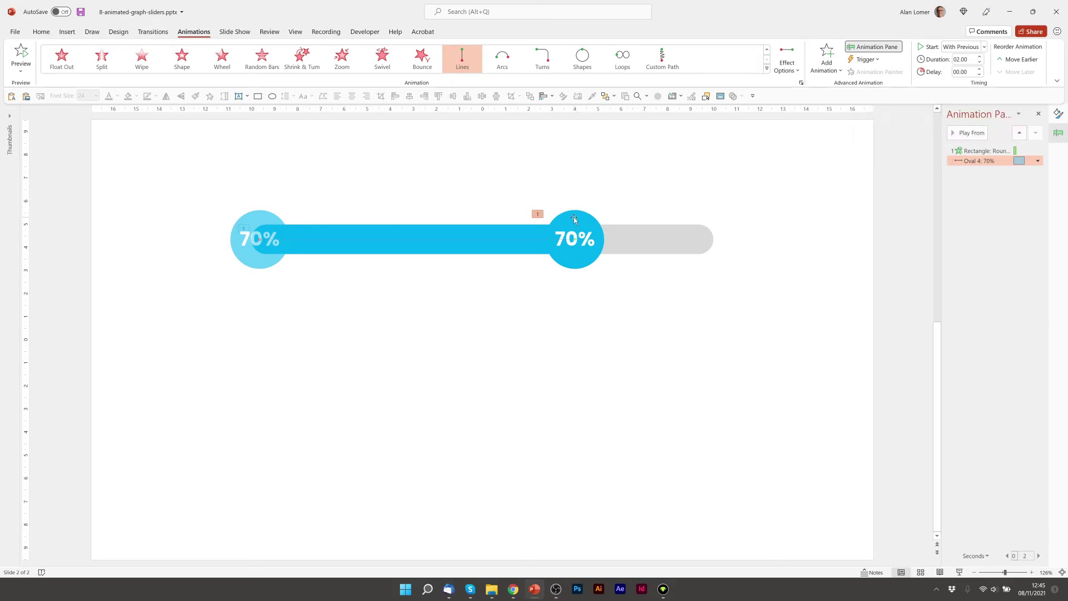
{"action": "left_click", "coordinate": [823, 66]}
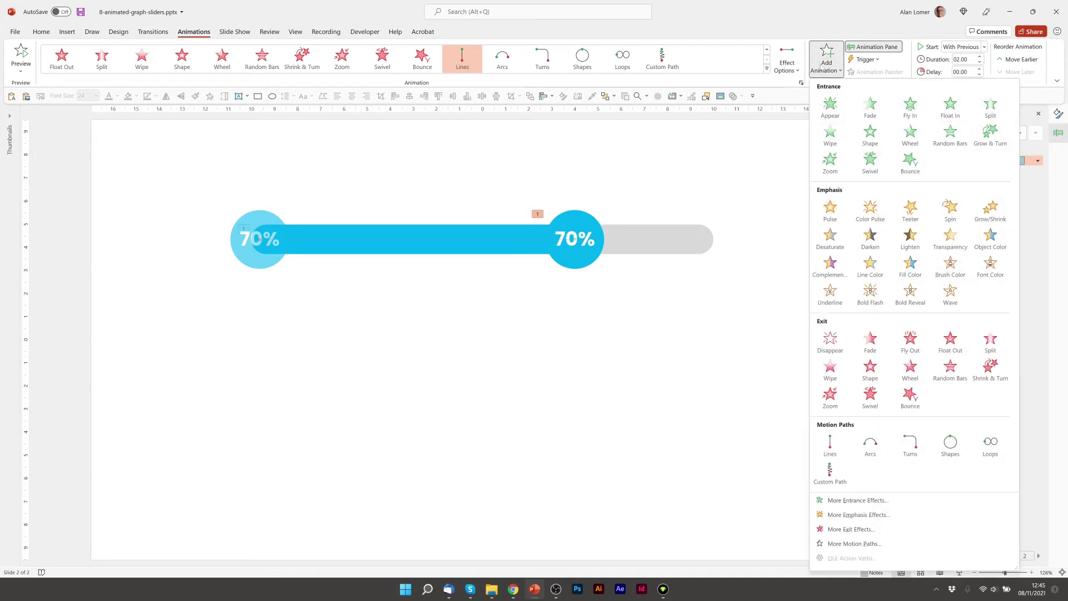
{"action": "left_click", "coordinate": [870, 106]}
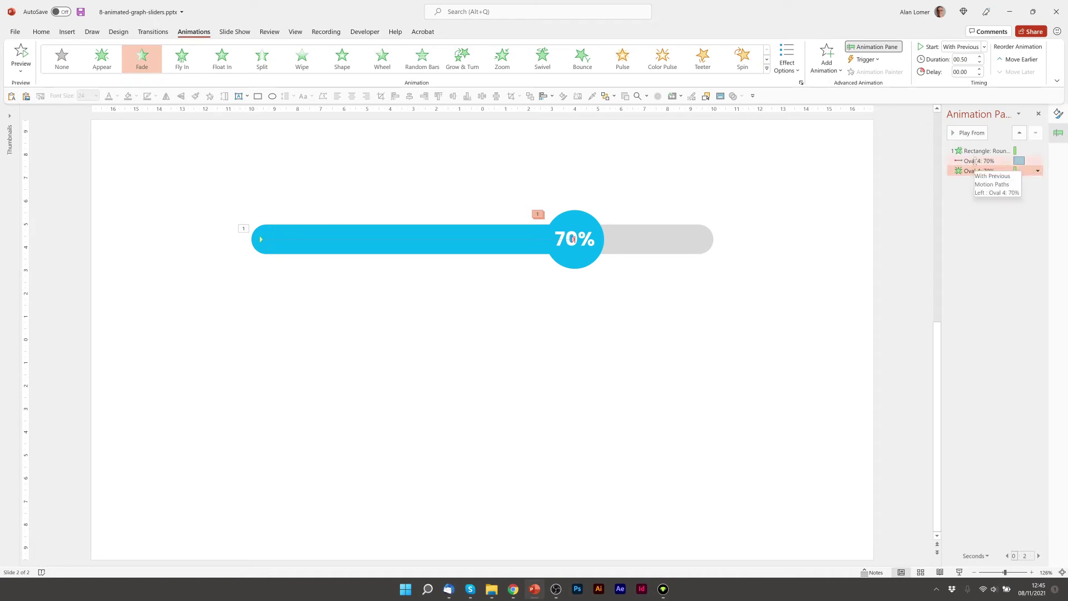
- Reorder the Animation Pane so the circle's motion path follows its fade
{"action": "left_click", "coordinate": [335, 231]}
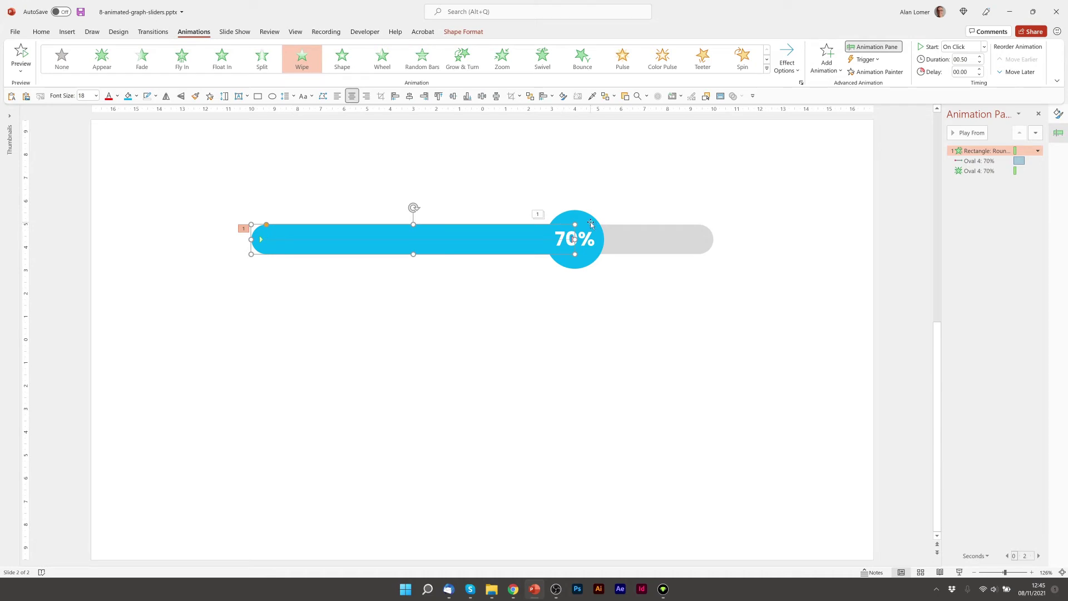
{"action": "left_click", "coordinate": [571, 217]}
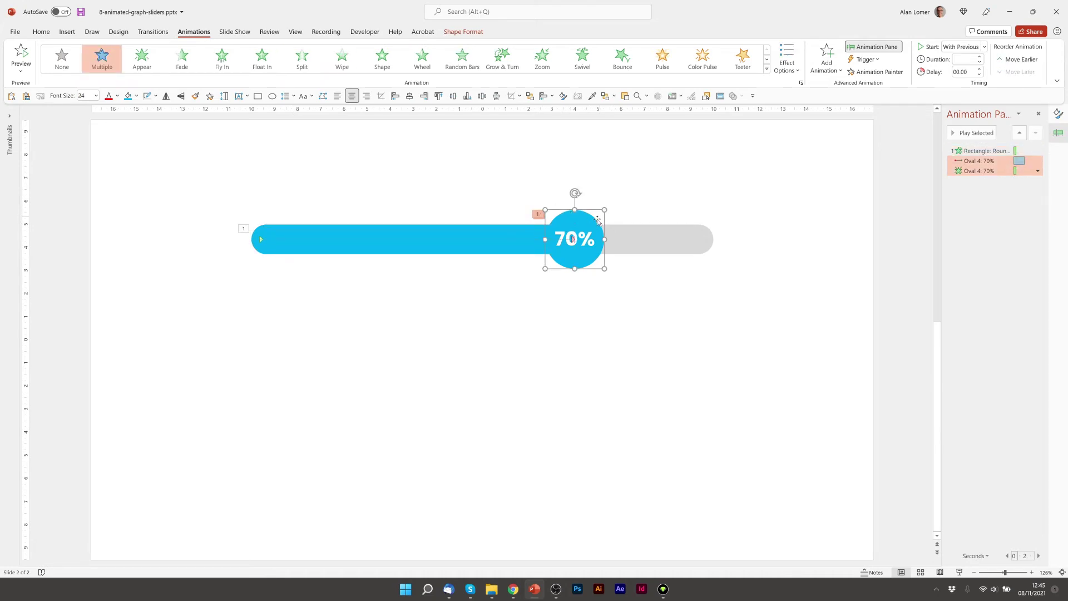
{"action": "left_click", "coordinate": [651, 176]}
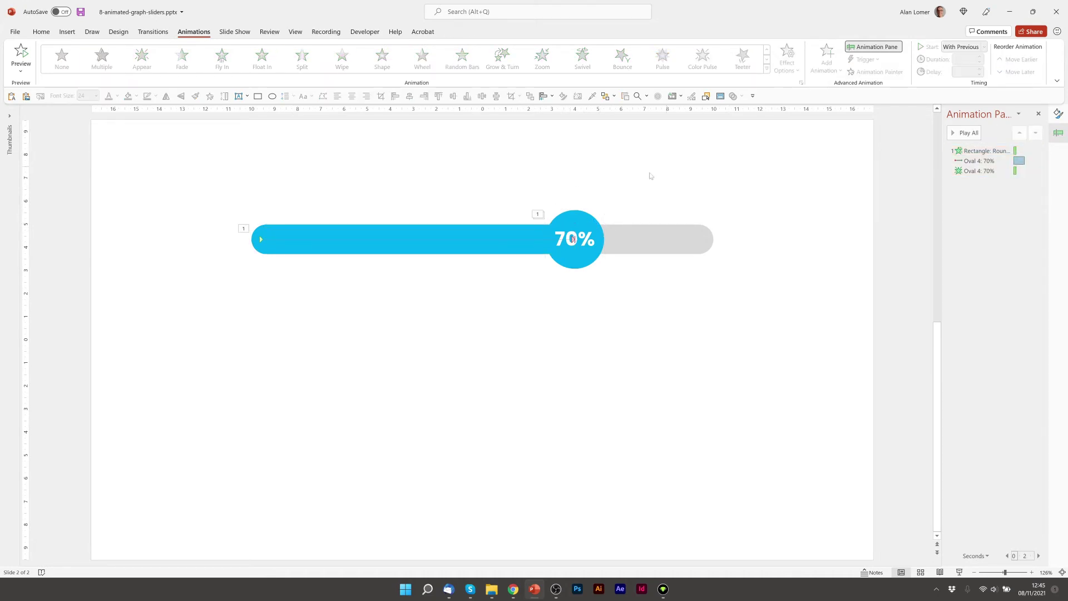
{"action": "left_click", "coordinate": [379, 231]}
{"action": "left_click", "coordinate": [982, 161]}
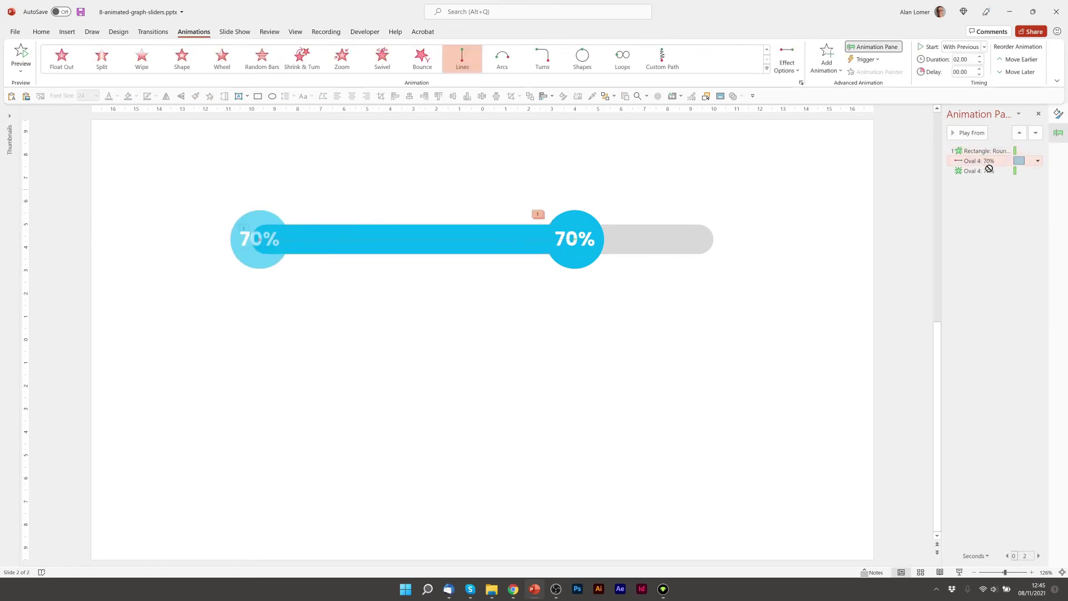
{"action": "left_click_drag", "start_coordinate": [992, 184], "coordinate": [991, 184]}
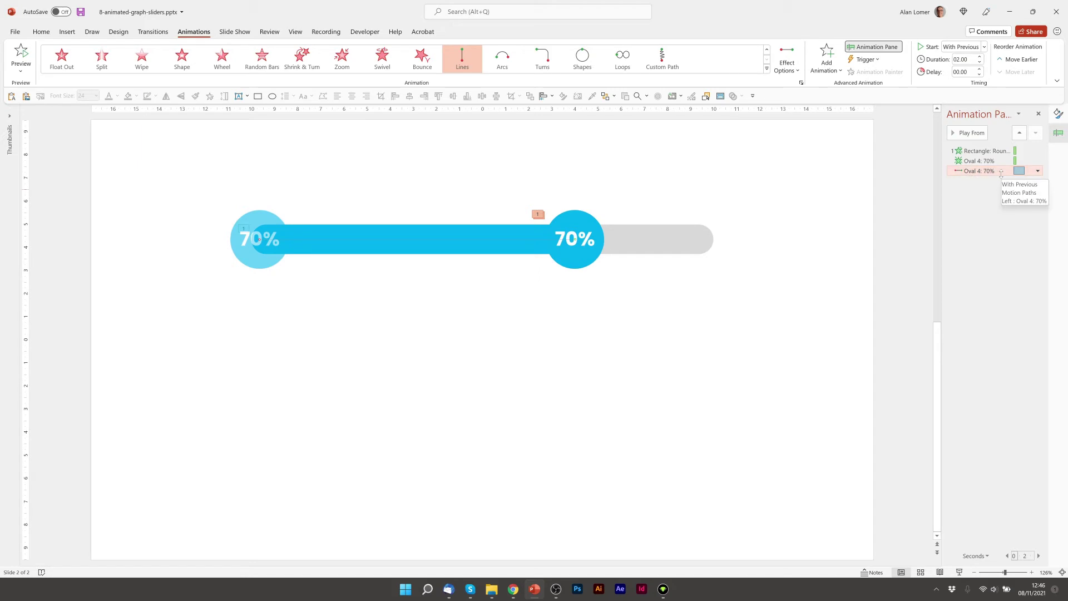
{"action": "left_click", "coordinate": [992, 151]}
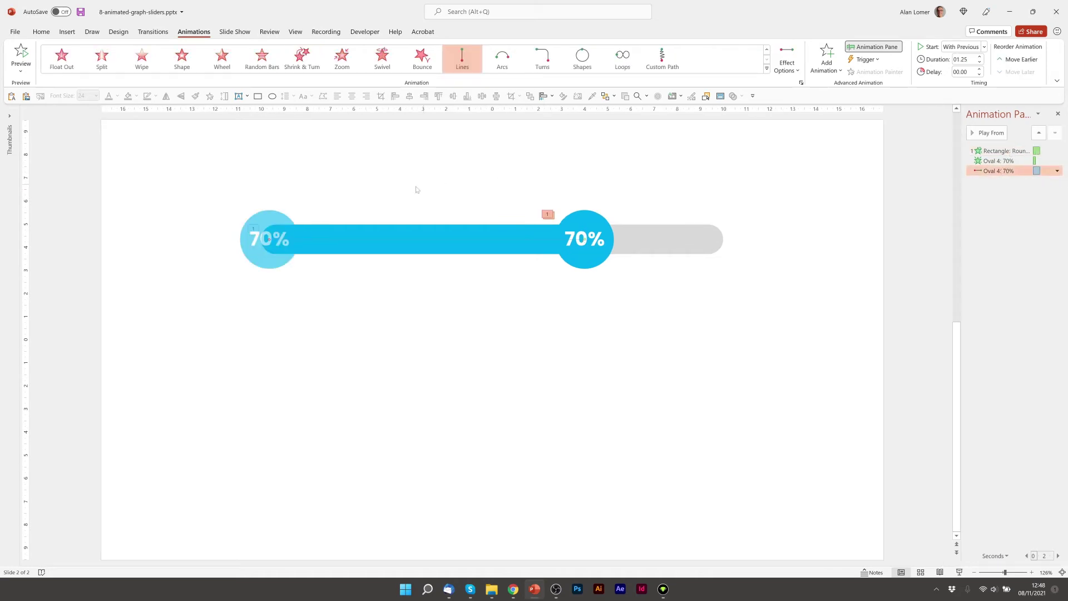
- Set the circle's motion path to 0 sec smooth start and 0 sec smooth end
{"action": "left_click", "coordinate": [450, 225]}
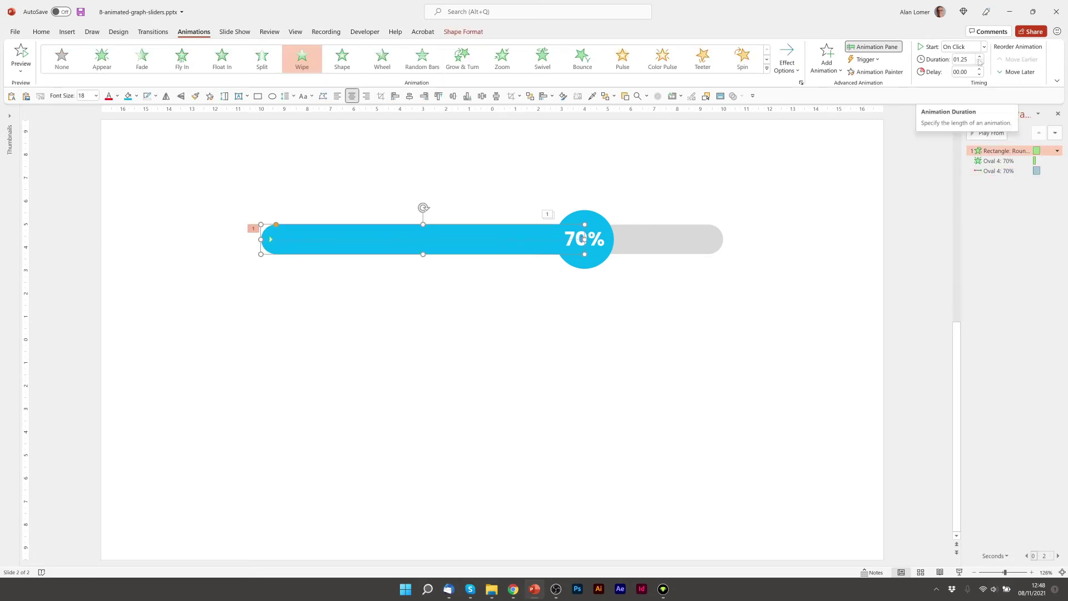
{"action": "left_click", "coordinate": [979, 63]}
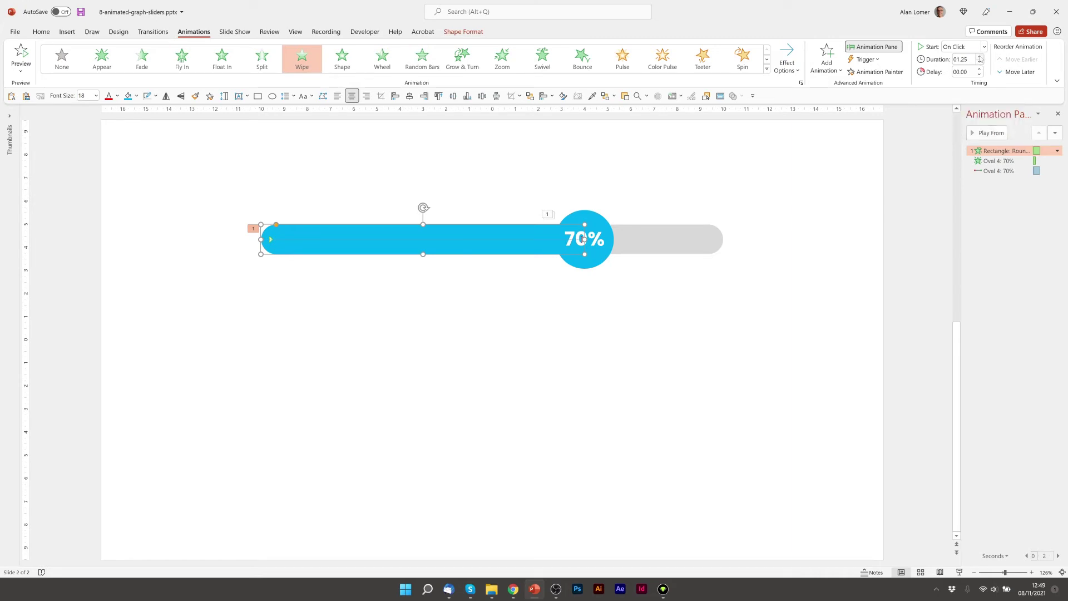
{"action": "left_click", "coordinate": [552, 136]}
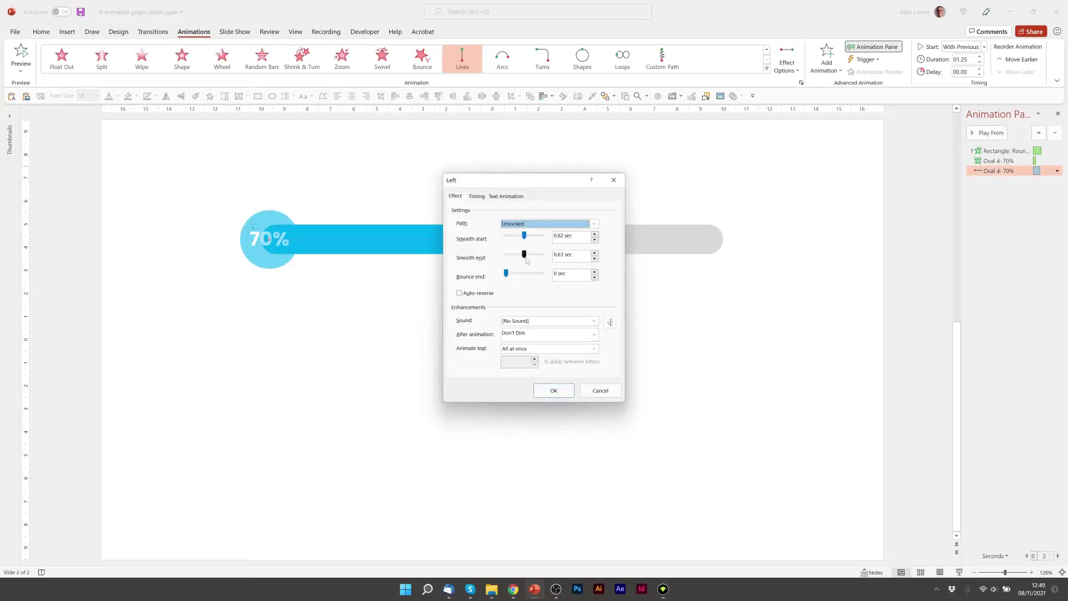
{"action": "left_click_drag", "start_coordinate": [524, 256], "coordinate": [506, 236]}
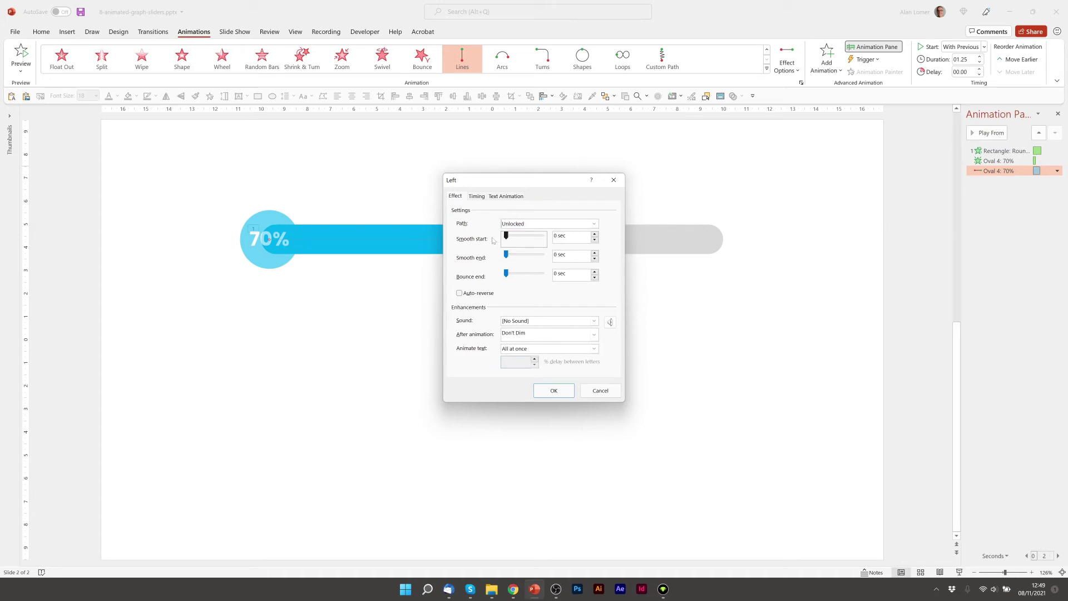
{"action": "left_click", "coordinate": [554, 391]}
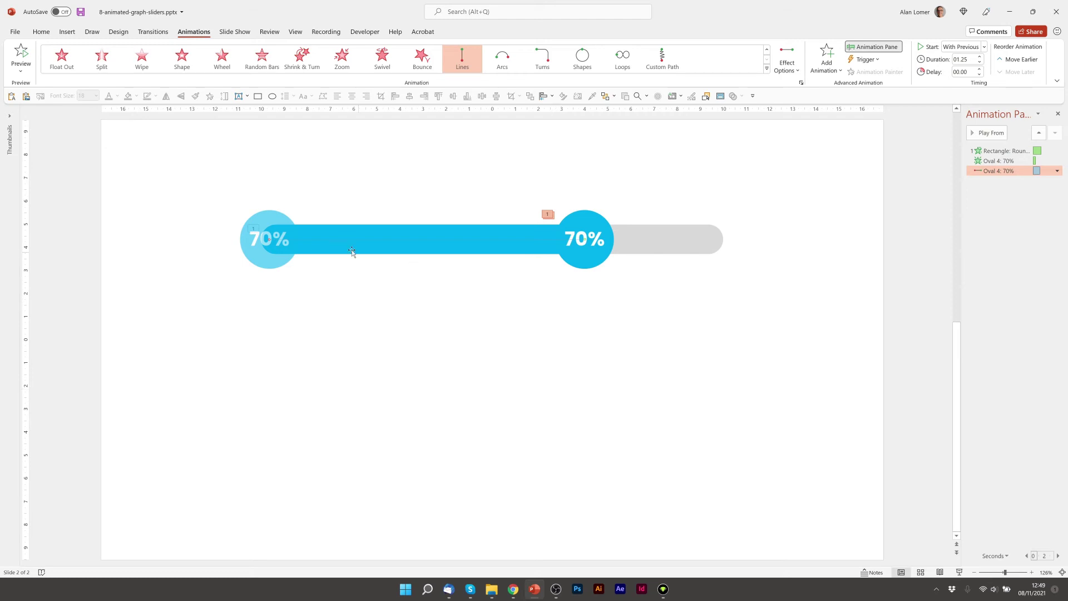
- Duplicate the 70% slider into a new row below and change its circle's label to 40%
{"action": "left_click_drag", "start_coordinate": [195, 189], "coordinate": [787, 302]}
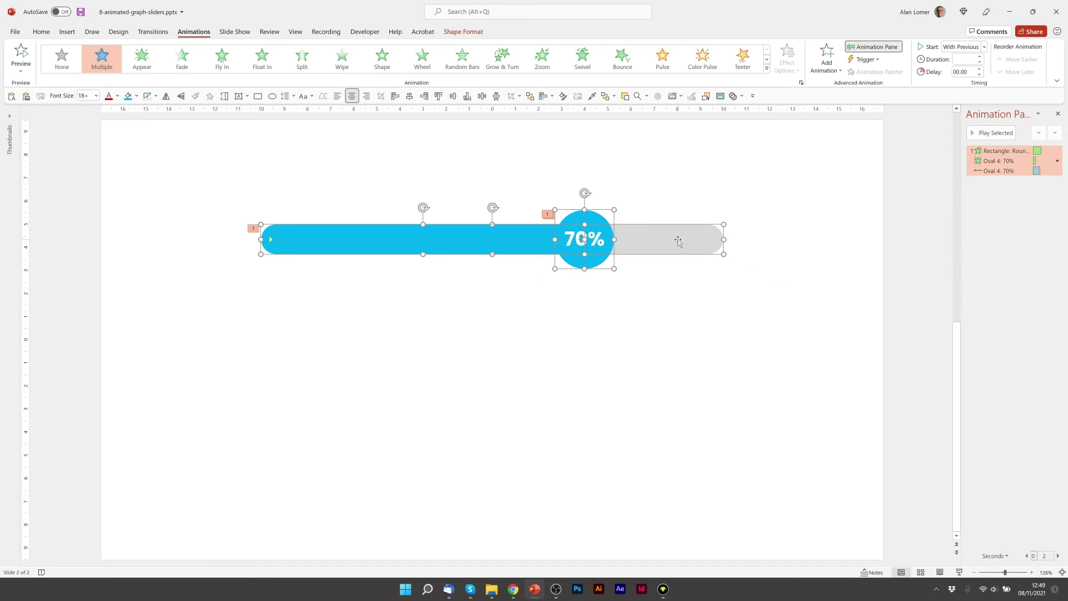
{"action": "left_click_drag", "start_coordinate": [680, 243], "coordinate": [670, 323]}
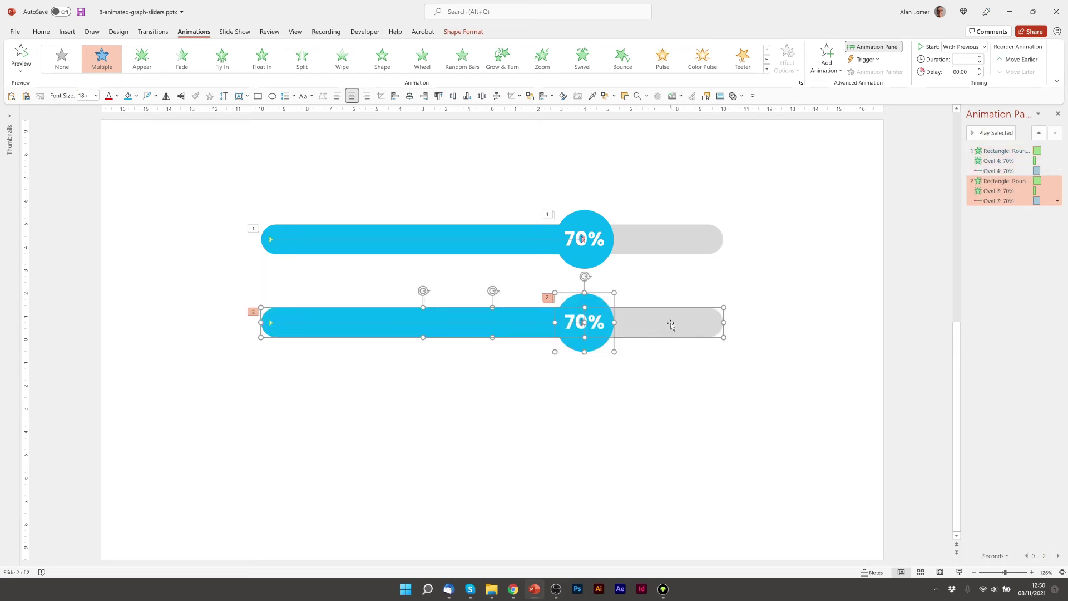
{"action": "left_click", "coordinate": [524, 410]}
{"action": "left_click_drag", "start_coordinate": [566, 323], "coordinate": [575, 323]}
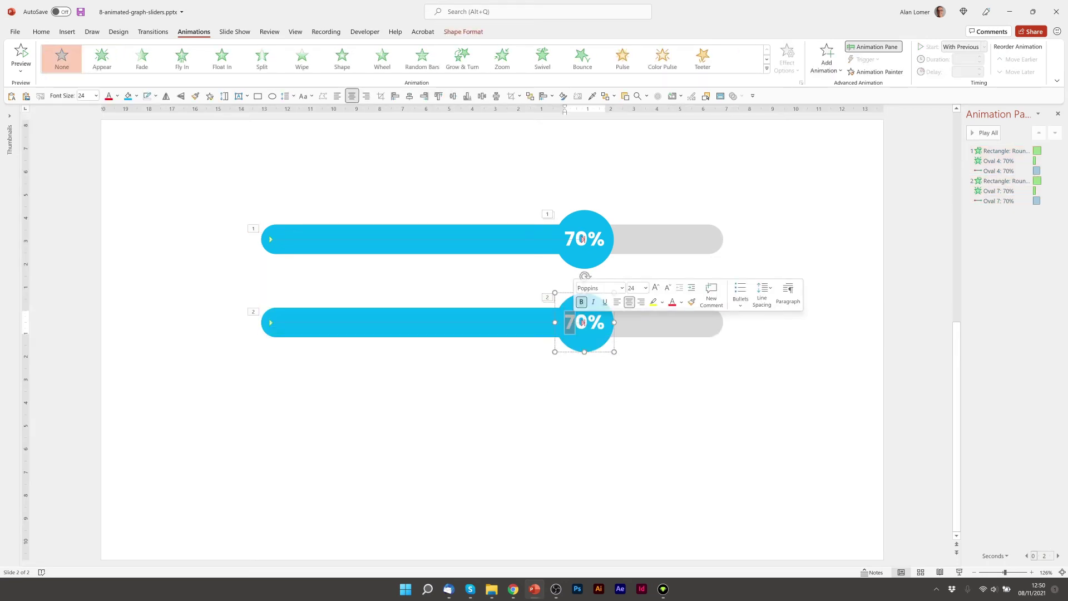
{"action": "type", "text": "4"}
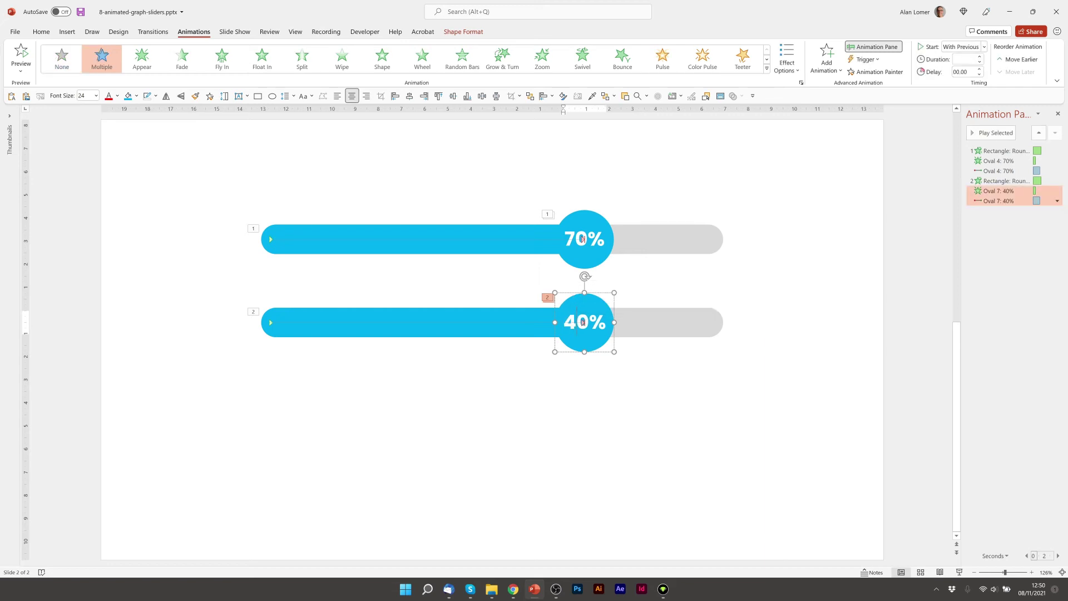
{"action": "left_click", "coordinate": [41, 31]}
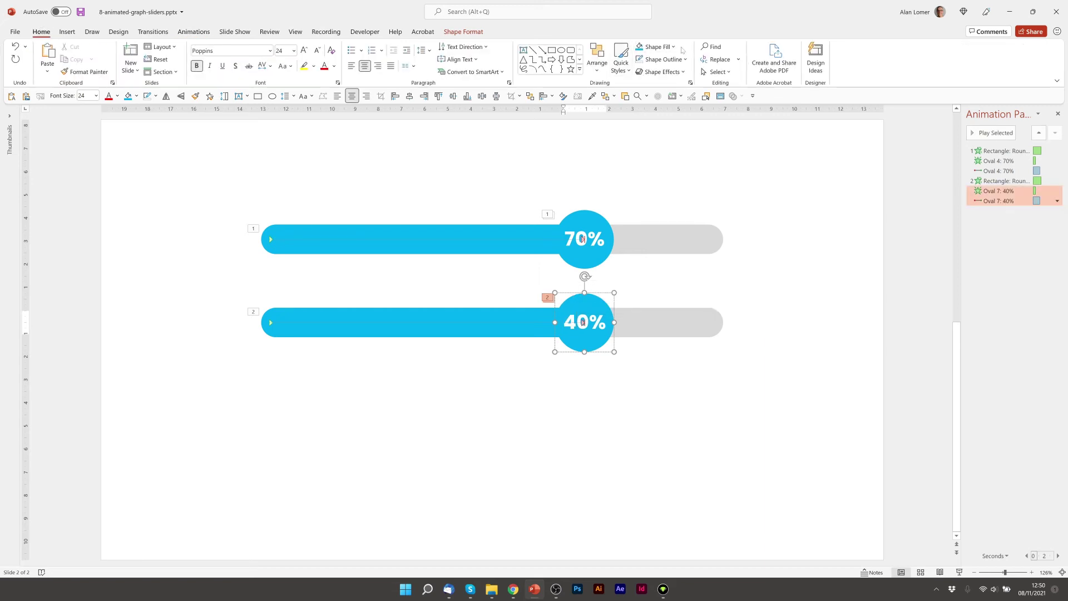
- Fill the lower slider's circle and bar with light green
{"action": "left_click", "coordinate": [661, 47]}
{"action": "left_click", "coordinate": [672, 139]}
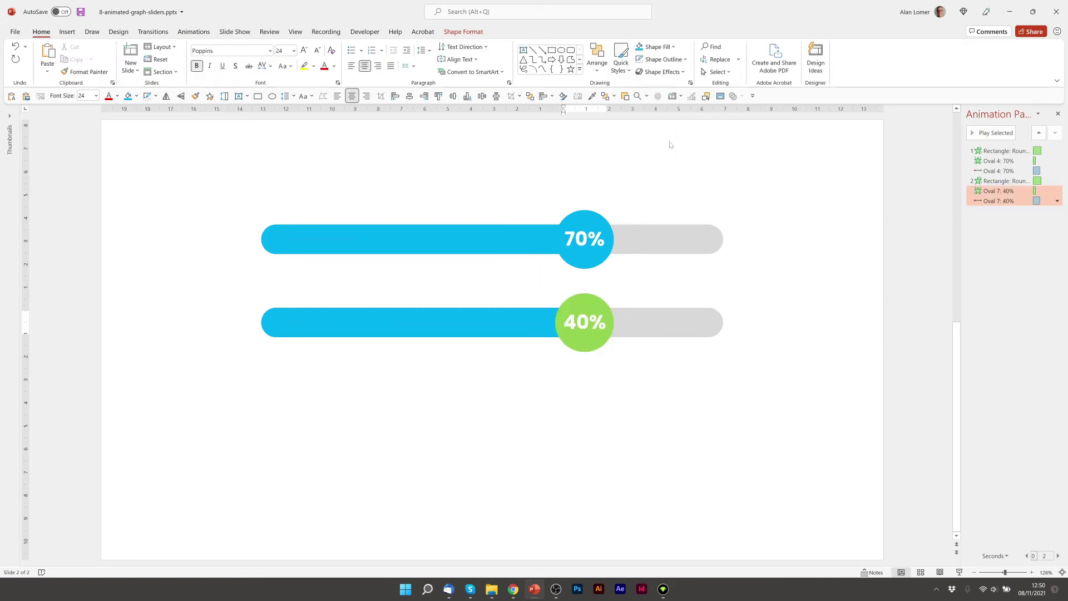
{"action": "left_click", "coordinate": [438, 318]}
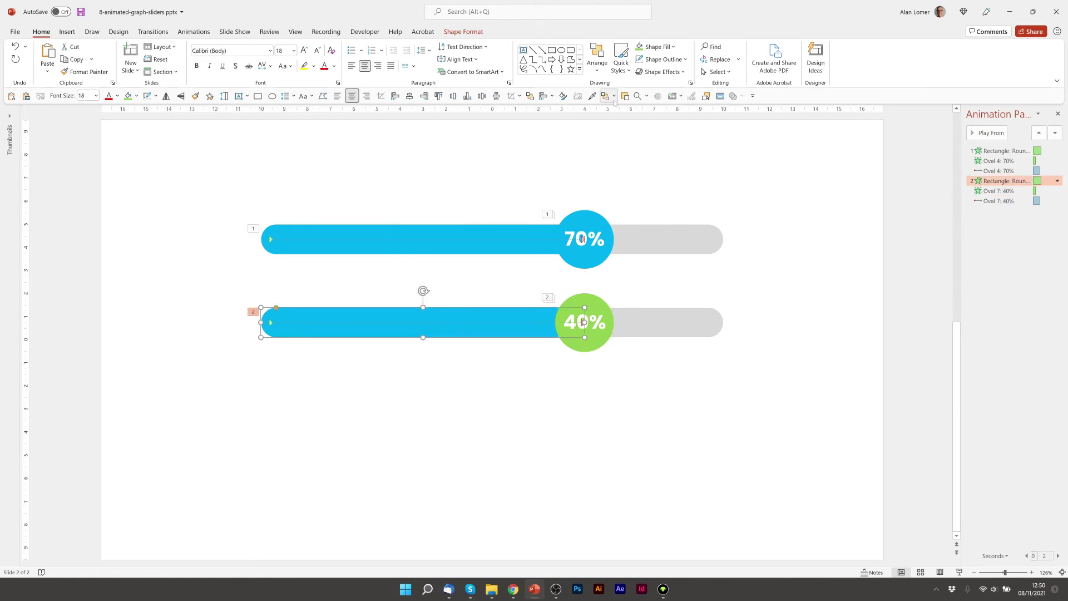
{"action": "left_click", "coordinate": [646, 48]}
{"action": "key", "text": "Escape"}
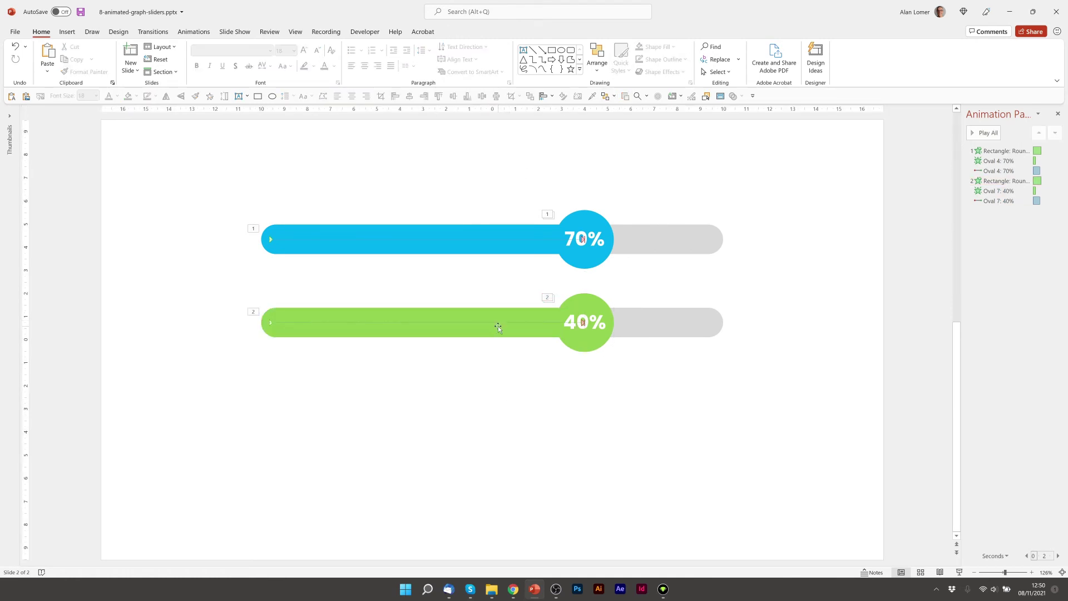
- Set the green bar's width to 8 cm and move the 40% circle to its end
{"action": "right_click", "coordinate": [494, 311]}
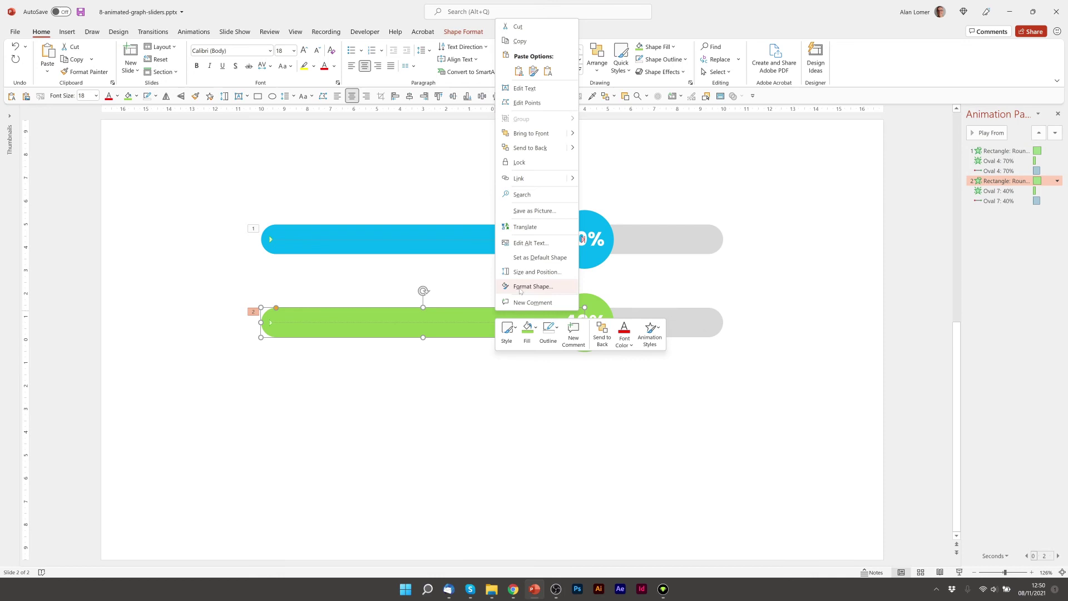
{"action": "left_click", "coordinate": [520, 287]}
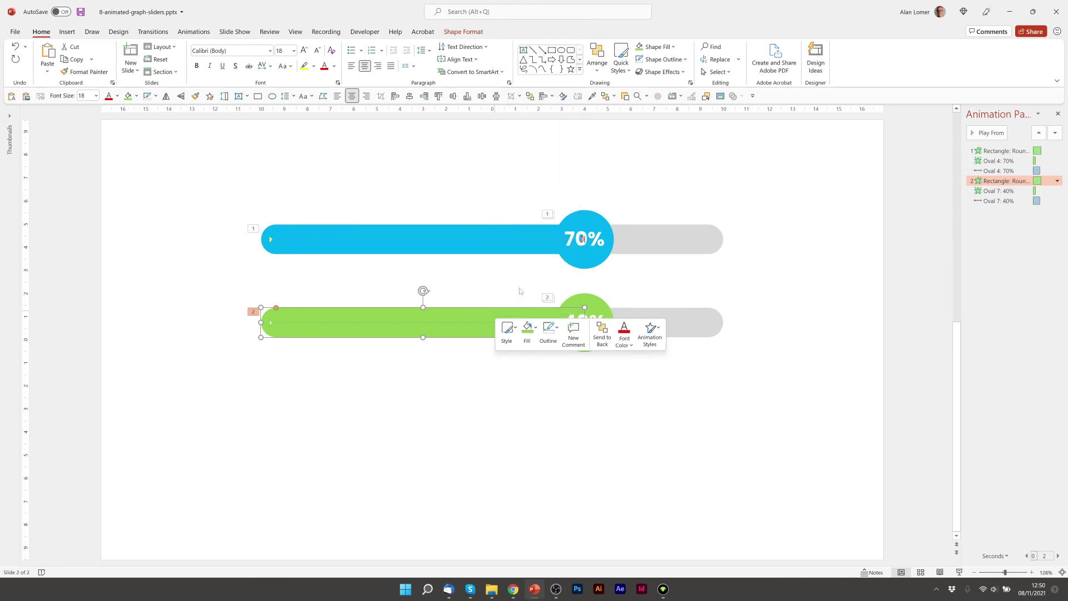
{"action": "left_click", "coordinate": [958, 148]}
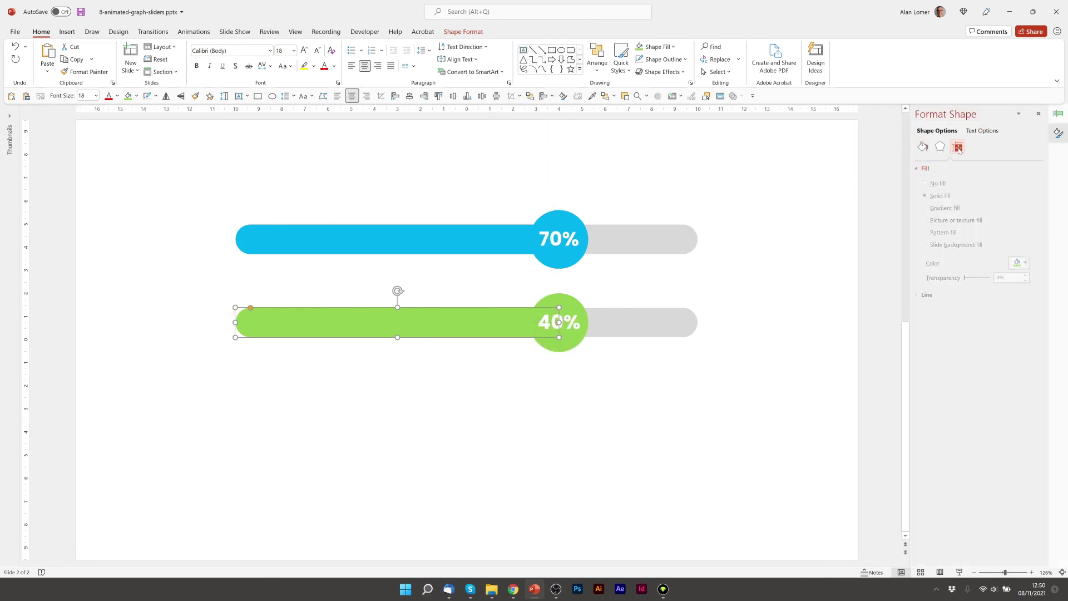
{"action": "left_click", "coordinate": [1017, 195]}
{"action": "left_click_drag", "start_coordinate": [1017, 195], "coordinate": [993, 200]}
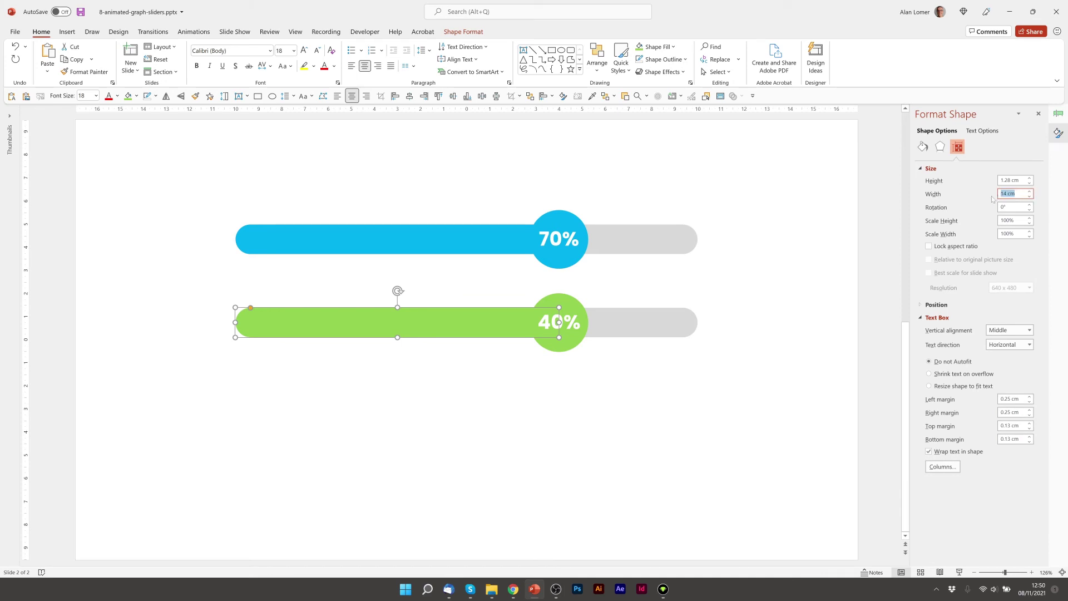
{"action": "type", "text": "8"}
{"action": "key", "text": "Return"}
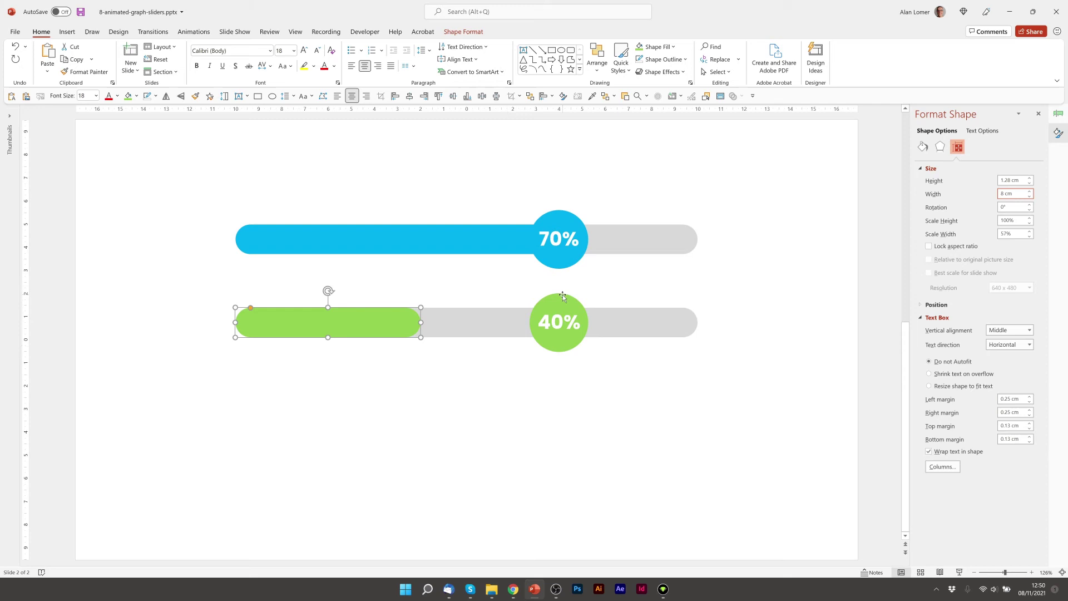
{"action": "left_click_drag", "start_coordinate": [564, 304], "coordinate": [424, 316]}
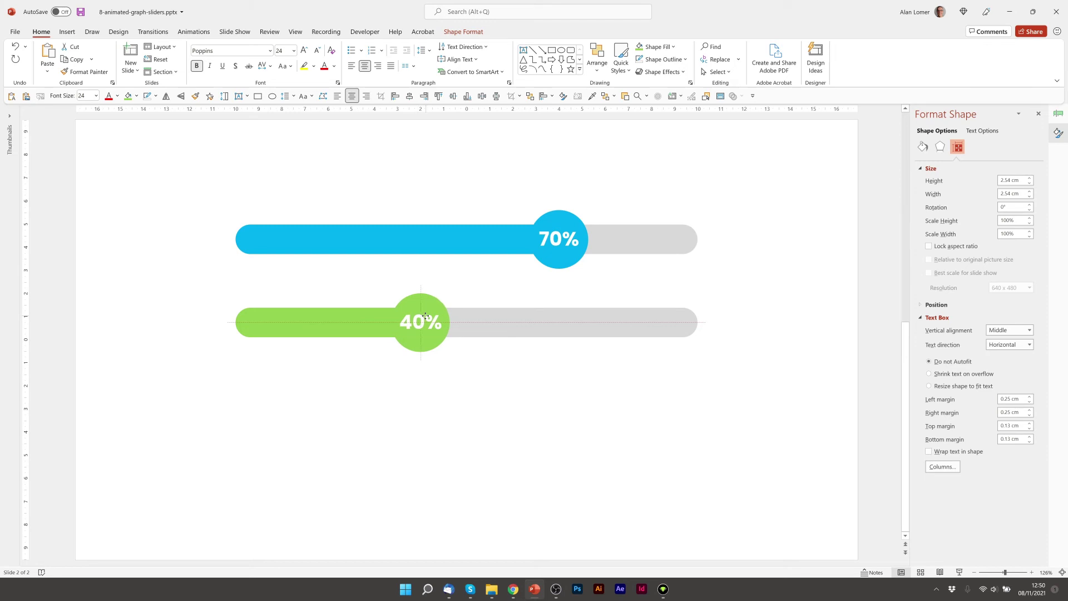
{"action": "left_click", "coordinate": [457, 378]}
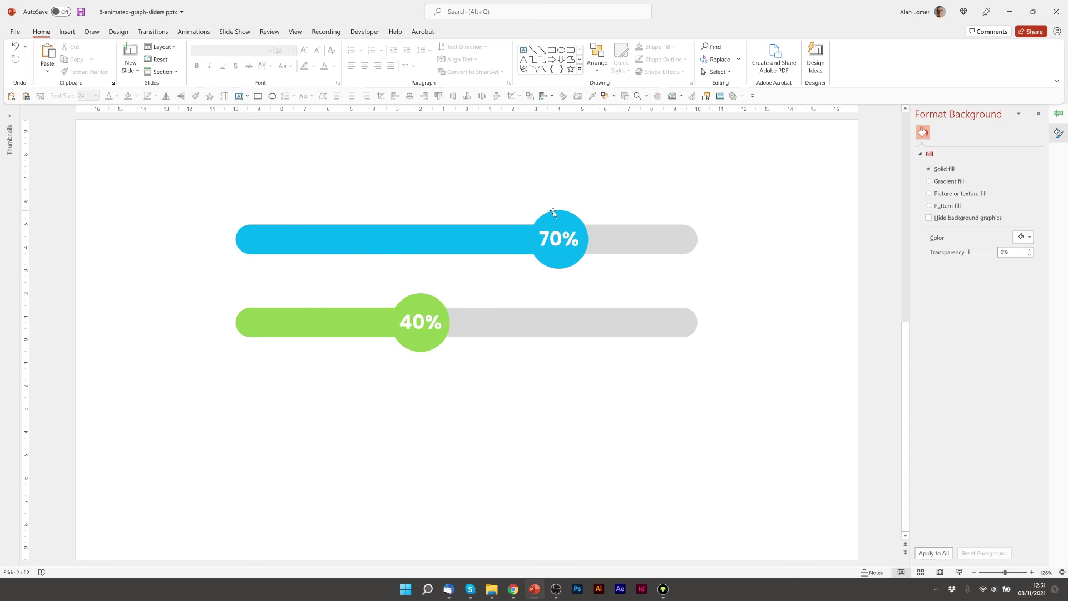
- In the Animation Pane, set the Oval 7: 40% motion path duration to 00.75
{"action": "left_click", "coordinate": [193, 32]}
{"action": "left_click", "coordinate": [340, 316]}
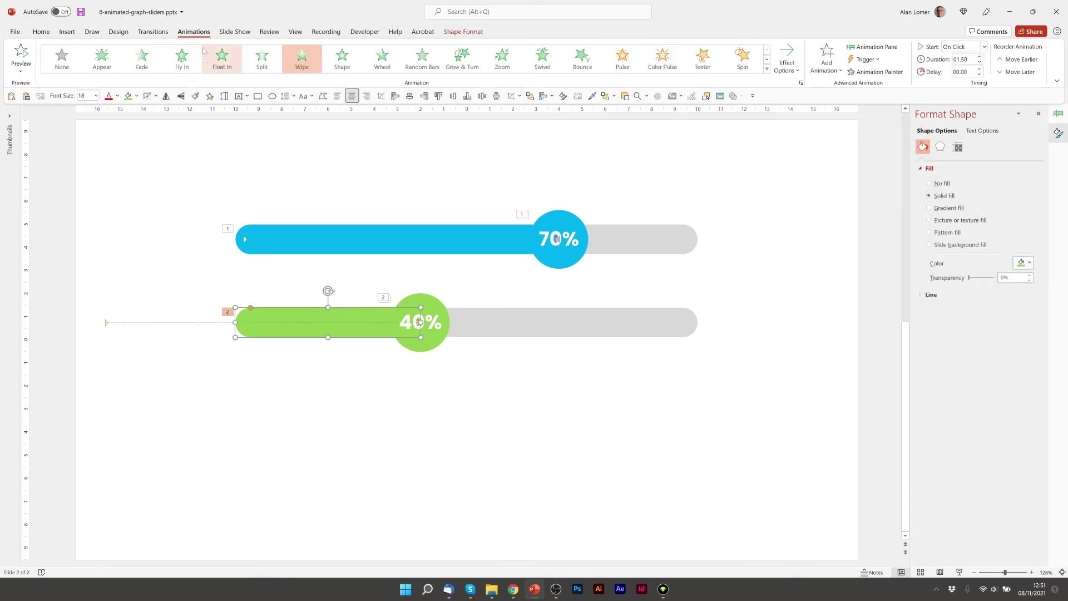
{"action": "left_click", "coordinate": [873, 46]}
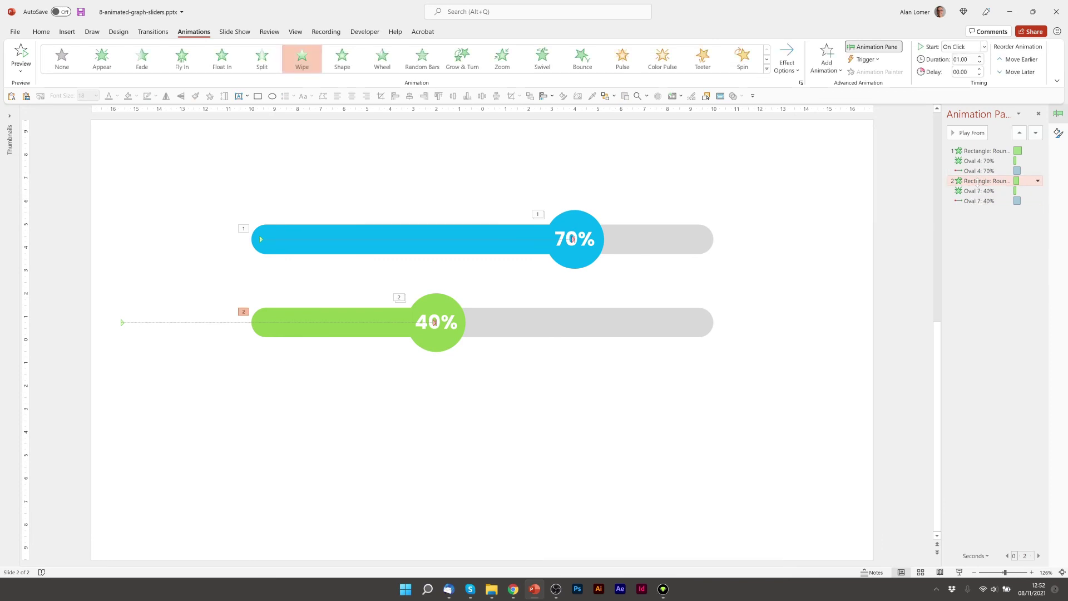
{"action": "left_click", "coordinate": [979, 201]}
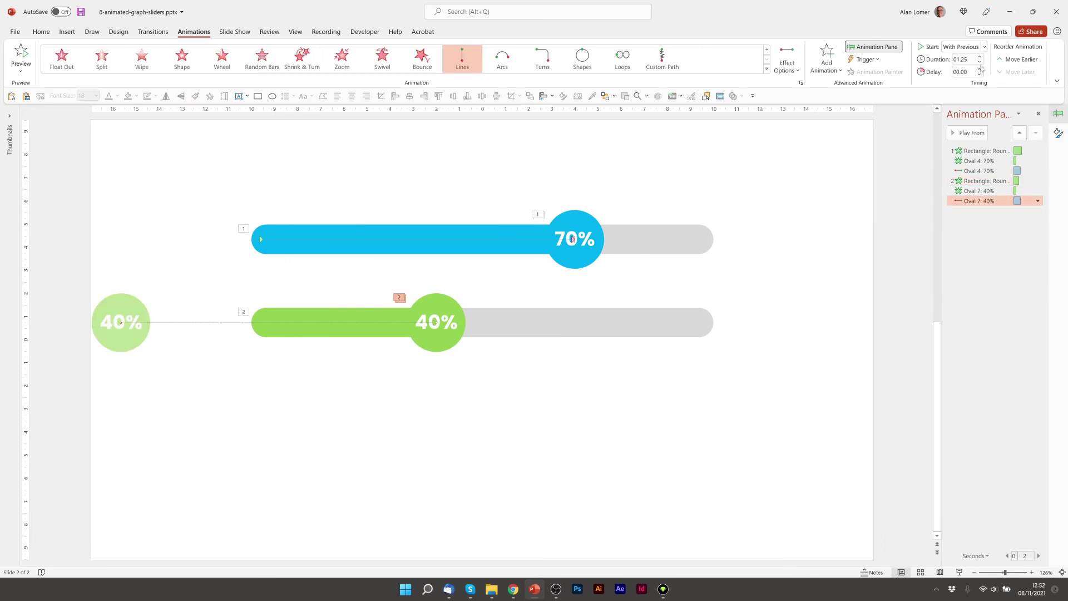
{"action": "left_click", "coordinate": [981, 62]}
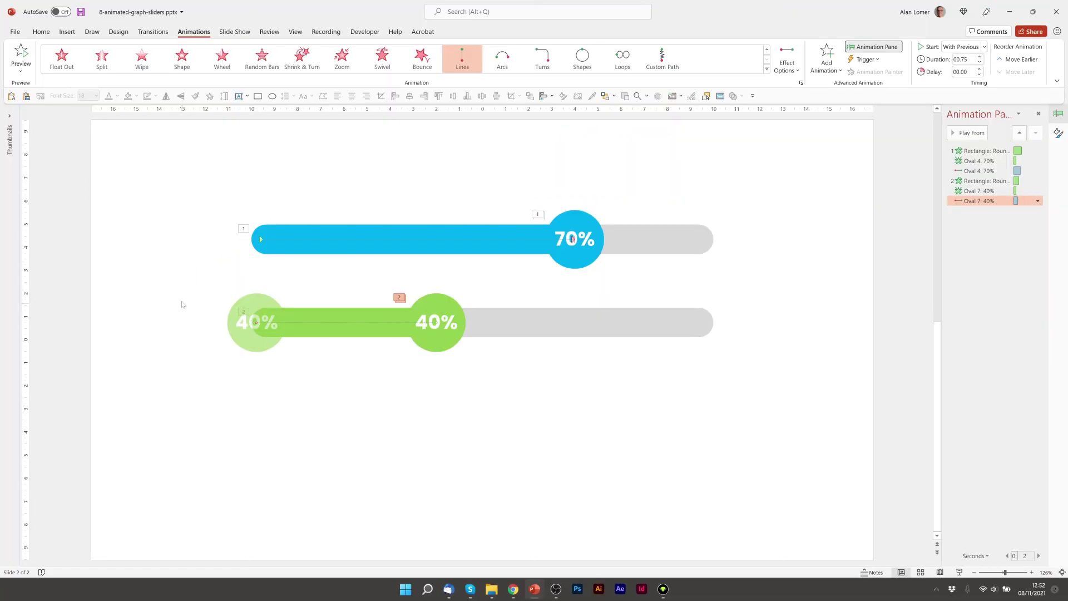
- Copy the green slider row below and change the new circle's label to 80%
{"action": "left_click_drag", "start_coordinate": [187, 278], "coordinate": [801, 382]}
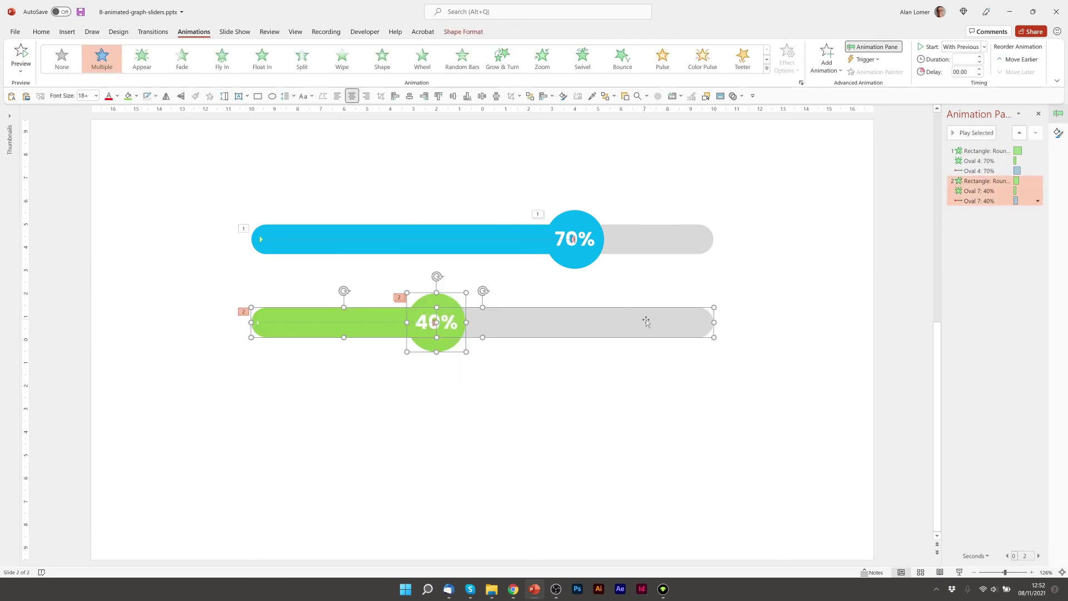
{"action": "left_click_drag", "start_coordinate": [652, 325], "coordinate": [669, 405]}
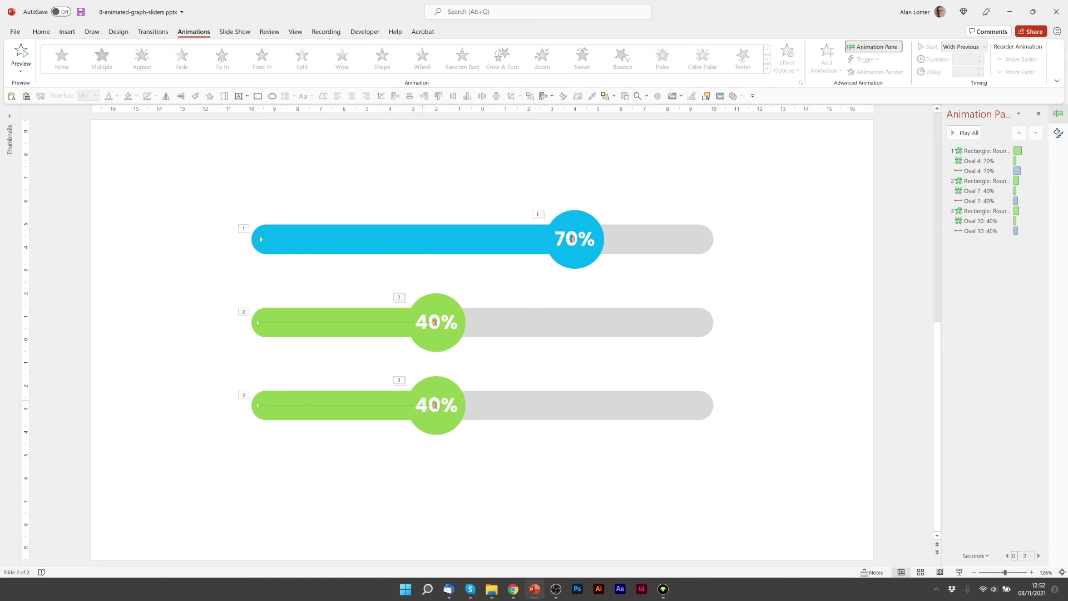
{"action": "left_click_drag", "start_coordinate": [416, 405], "coordinate": [428, 406]}
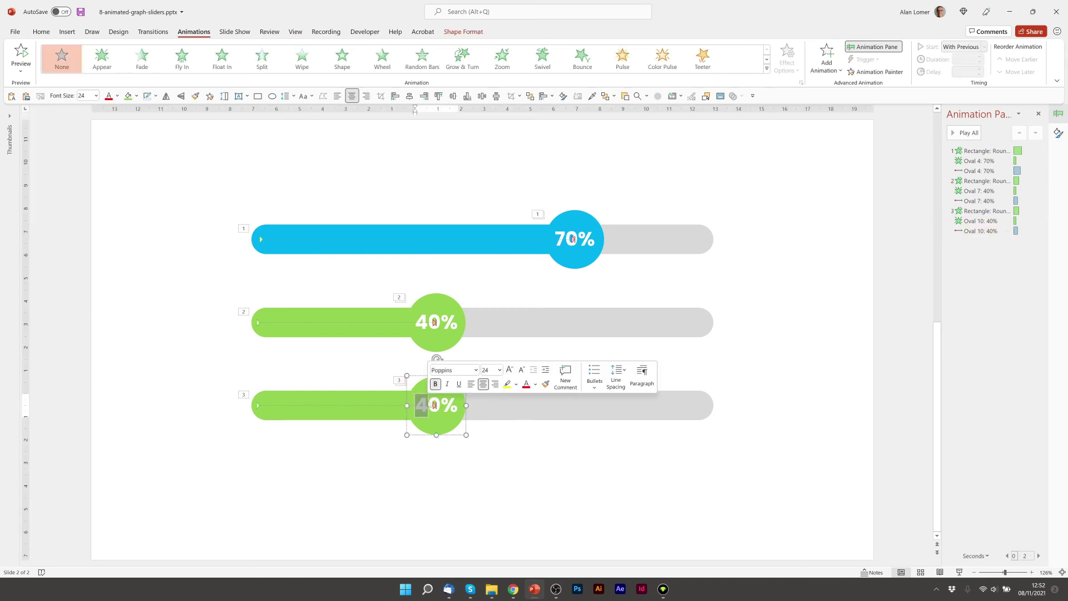
{"action": "type", "text": "8"}
- Fill the third row's circle and bar with orange
{"action": "left_click", "coordinate": [41, 32]}
{"action": "left_click", "coordinate": [658, 48]}
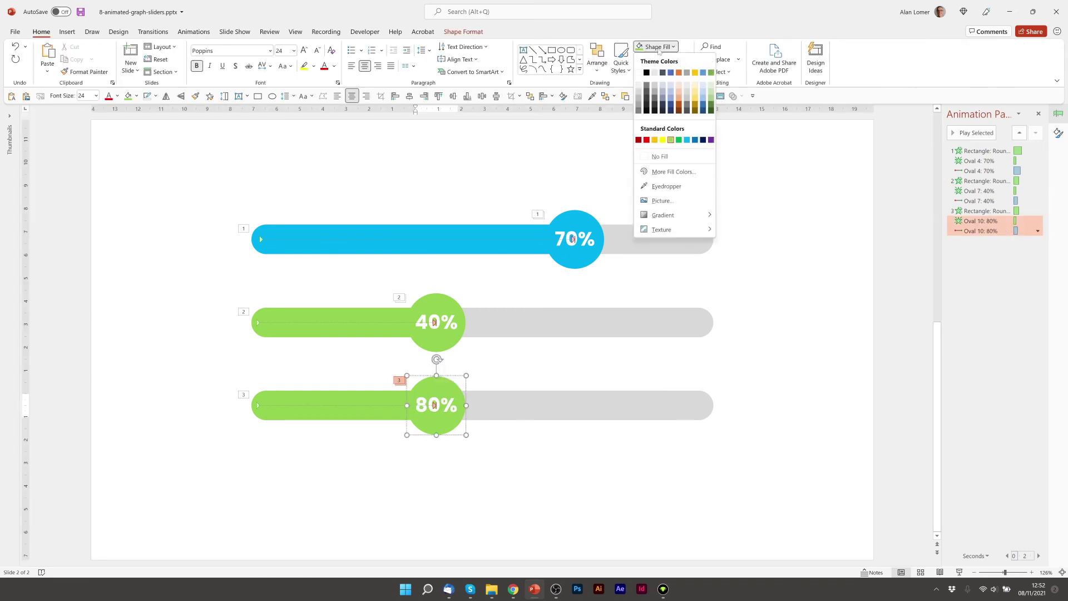
{"action": "left_click", "coordinate": [655, 141]}
{"action": "left_click", "coordinate": [335, 396]}
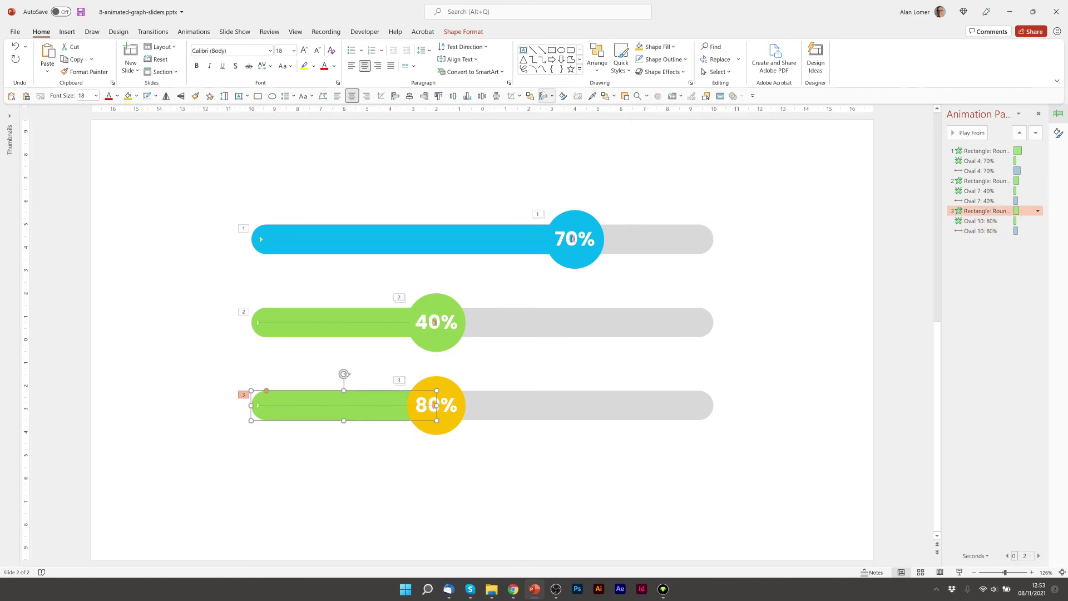
{"action": "left_click", "coordinate": [640, 47]}
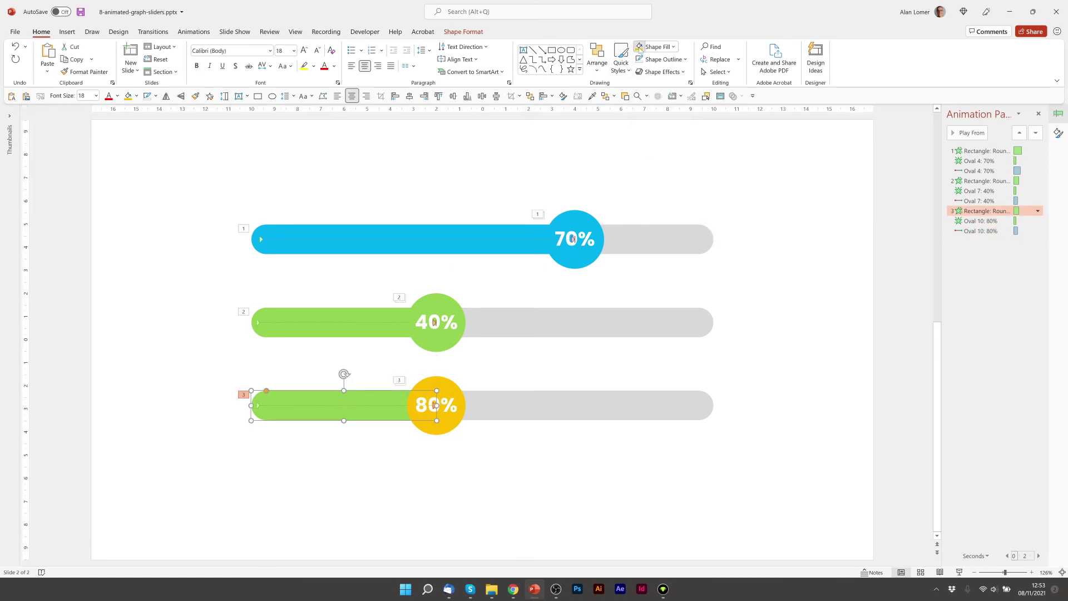
- Widen the orange bar to 16 cm and move the 80% circle to its end
{"action": "right_click", "coordinate": [383, 397]}
{"action": "left_click", "coordinate": [412, 369]}
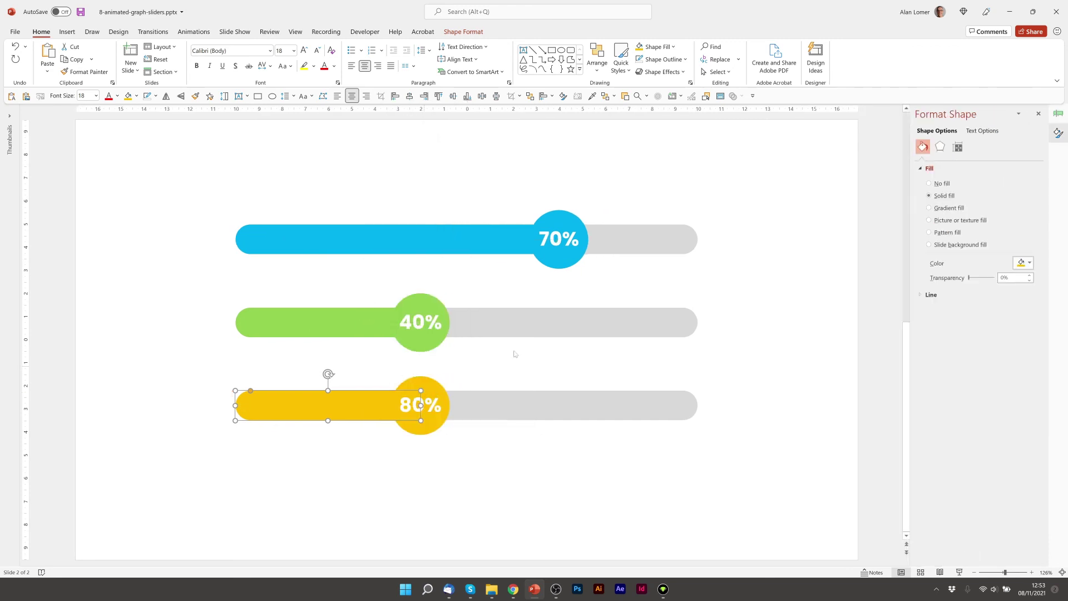
{"action": "left_click", "coordinate": [958, 147]}
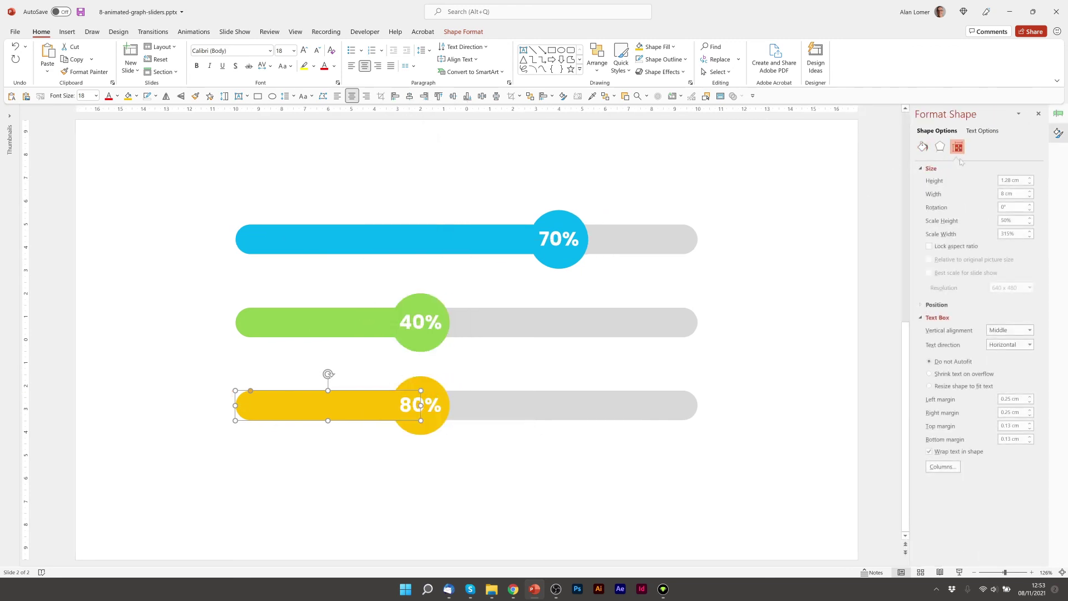
{"action": "left_click", "coordinate": [1010, 193]}
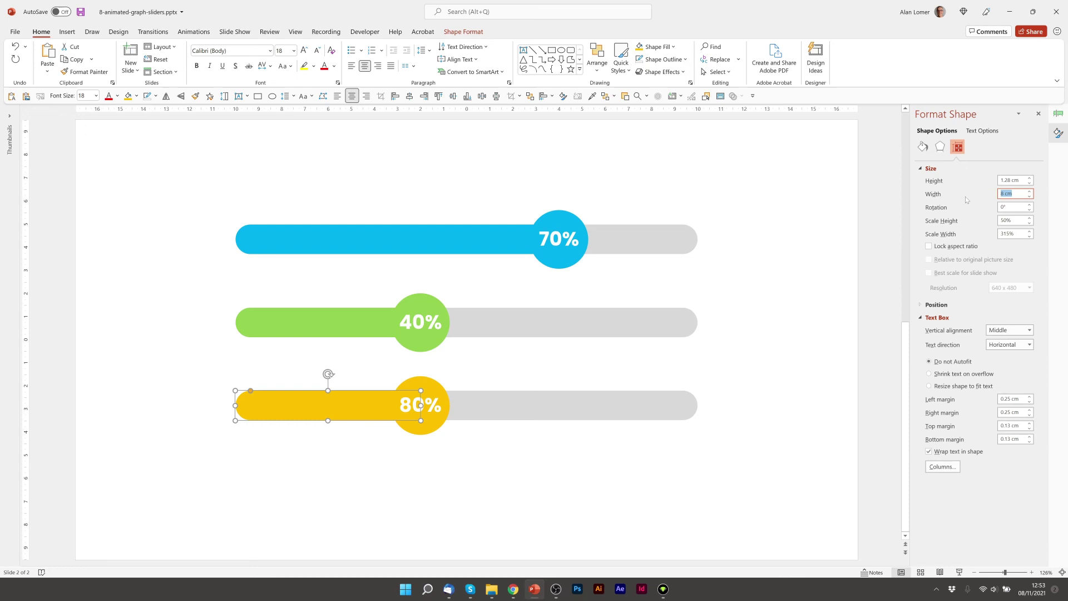
{"action": "type", "text": "16"}
{"action": "key", "text": "Return"}
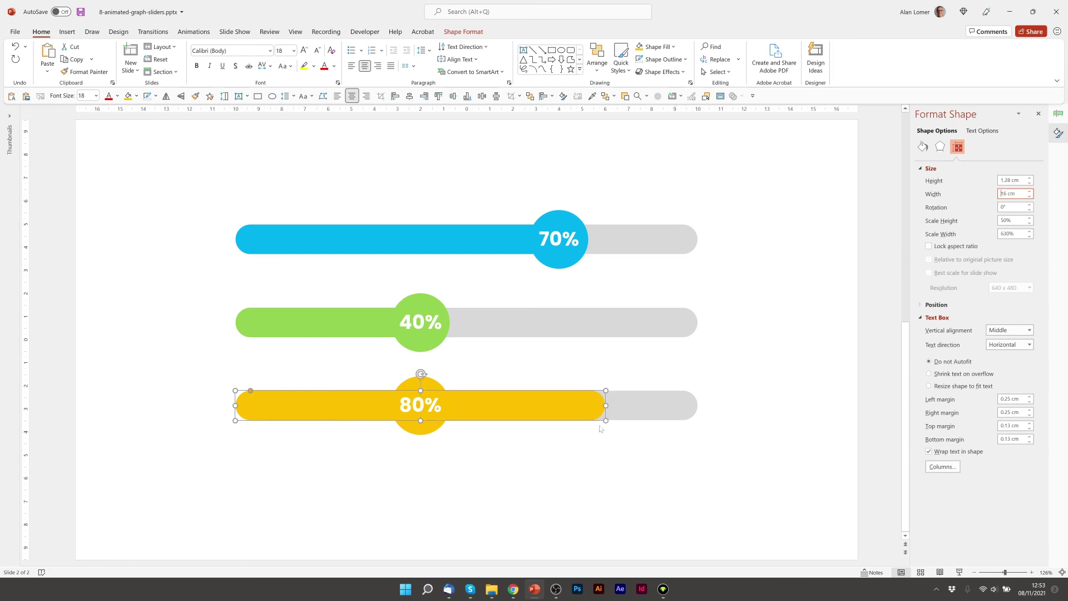
{"action": "left_click_drag", "start_coordinate": [430, 382], "coordinate": [619, 390]}
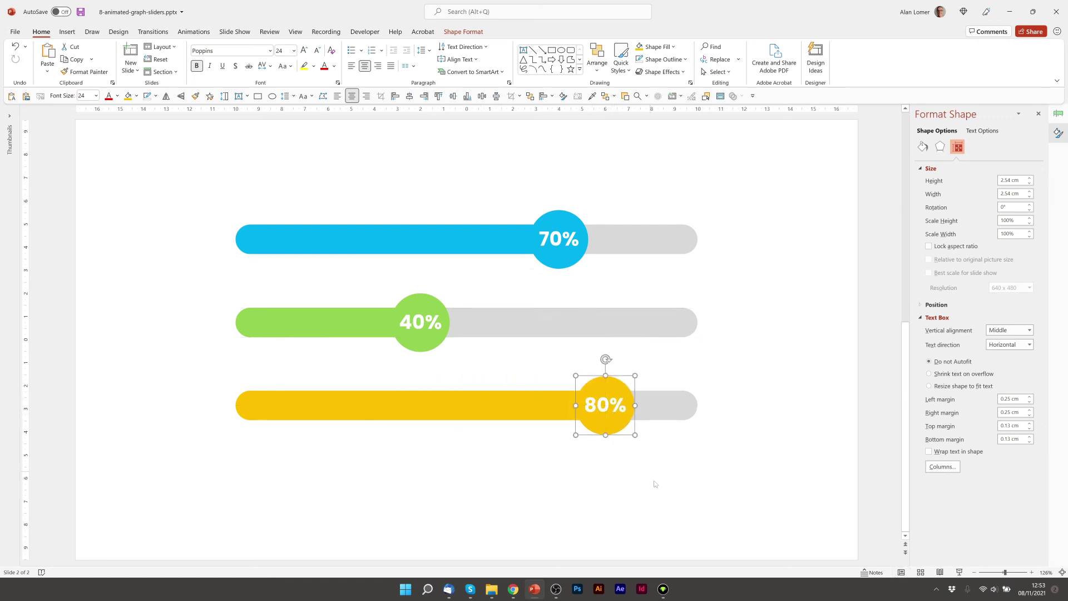
{"action": "left_click", "coordinate": [655, 485]}
- Set the Oval 10: 80% motion path duration to 01.50 in the Animation Pane
{"action": "left_click", "coordinate": [605, 404]}
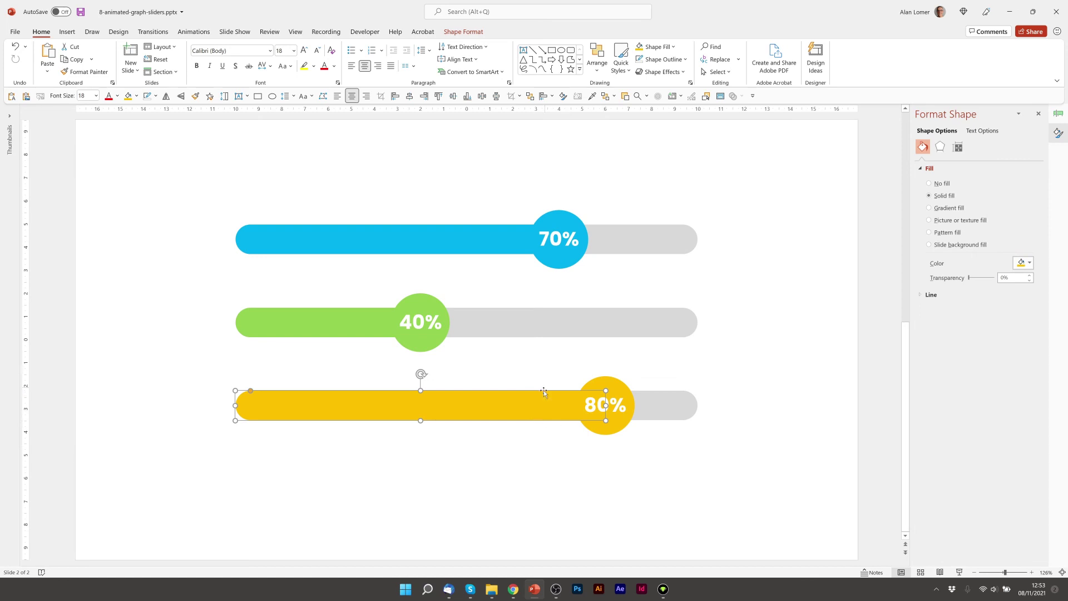
{"action": "left_click", "coordinate": [194, 32]}
{"action": "left_click", "coordinate": [869, 48]}
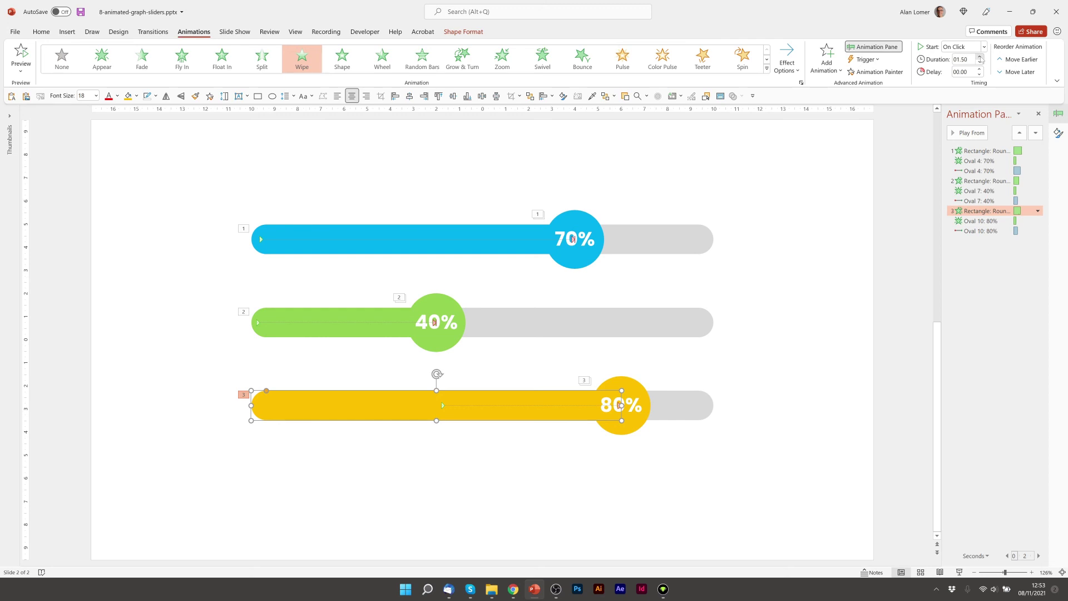
{"action": "left_click", "coordinate": [634, 388]}
{"action": "left_click", "coordinate": [994, 231]}
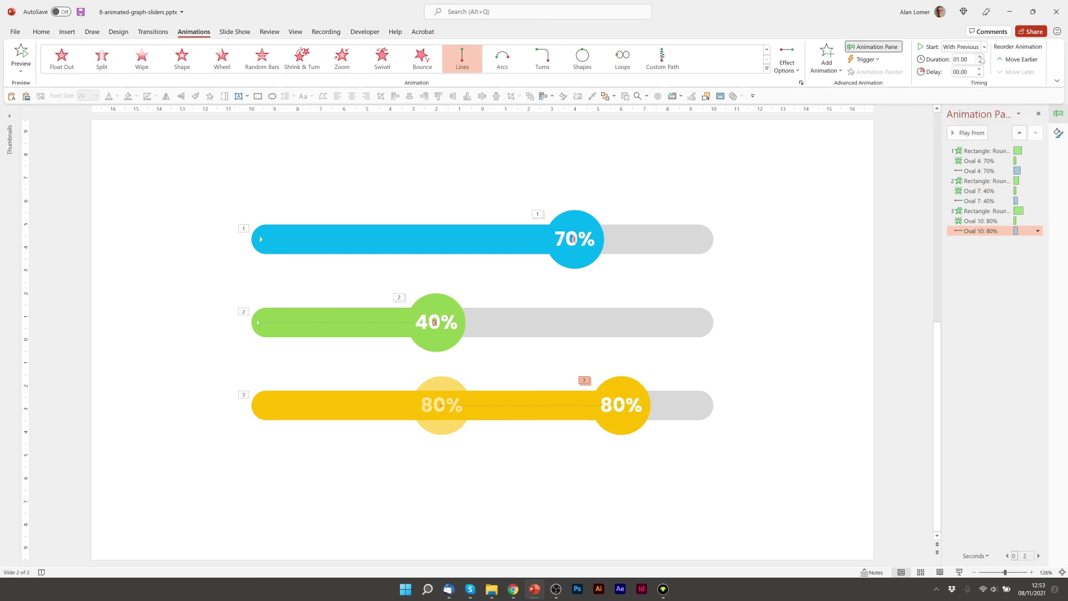
{"action": "left_click", "coordinate": [980, 57]}
{"action": "left_click", "coordinate": [980, 56]}
{"action": "left_click", "coordinate": [980, 56]}
- Drag the 80% circle's motion path start to the orange bar's left end
{"action": "left_click", "coordinate": [161, 374]}
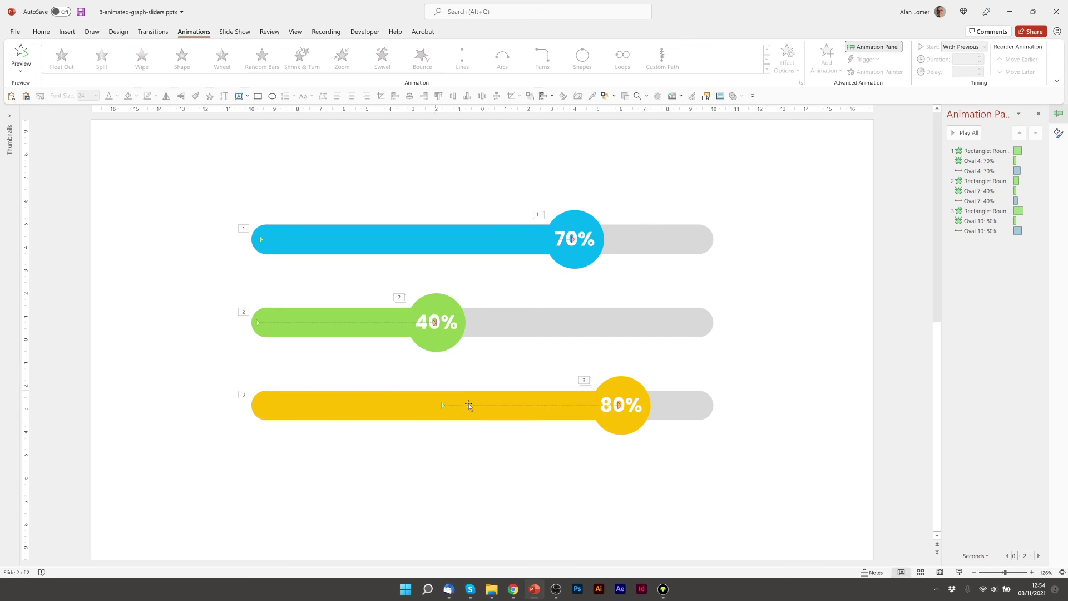
{"action": "left_click", "coordinate": [442, 406]}
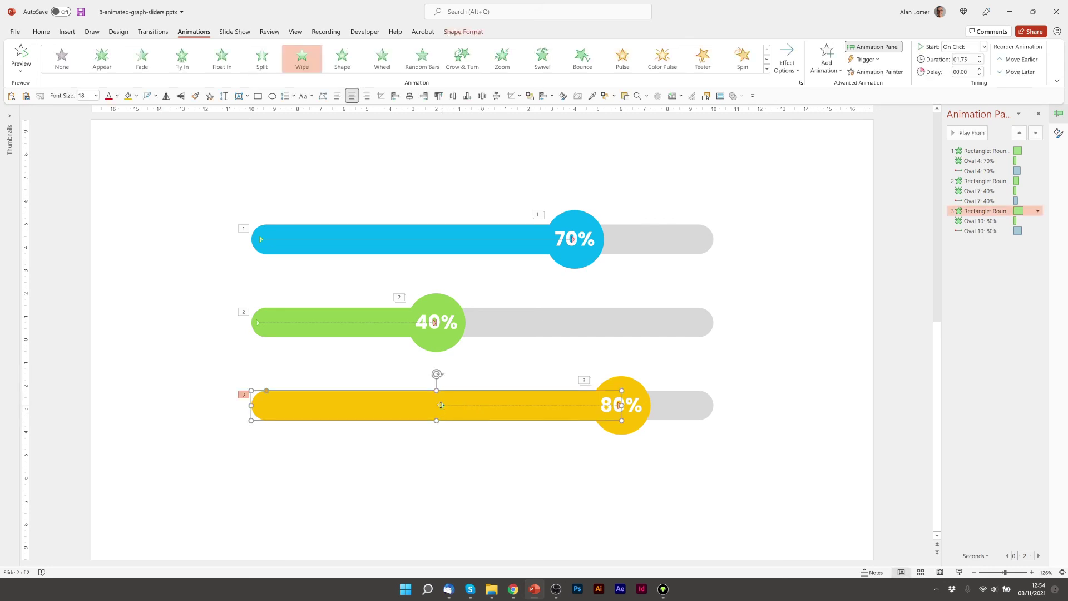
{"action": "left_click", "coordinate": [444, 408]}
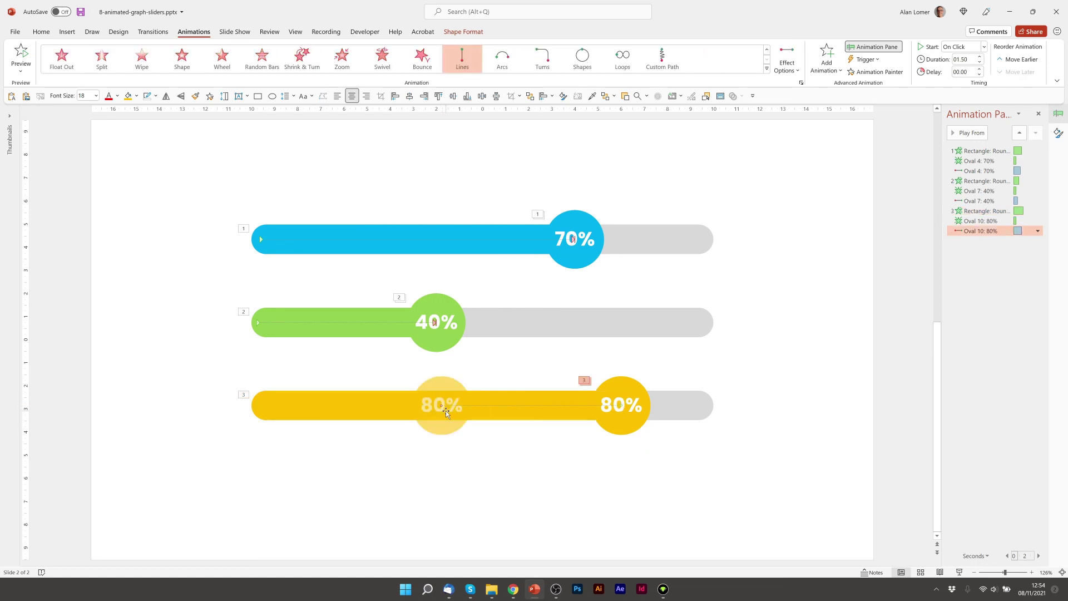
{"action": "left_click_drag", "start_coordinate": [441, 405], "coordinate": [262, 408]}
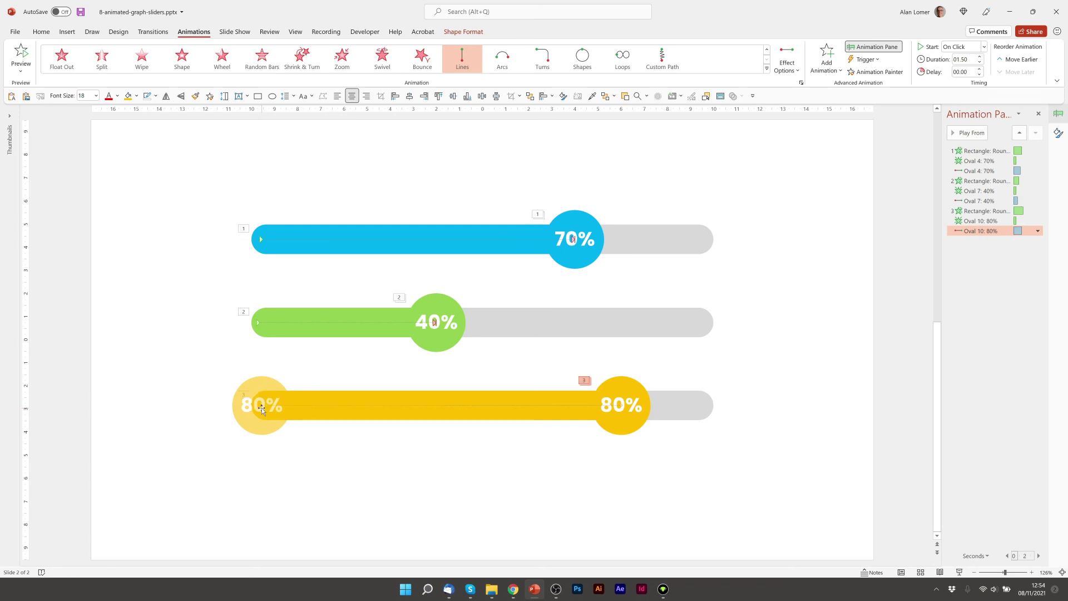